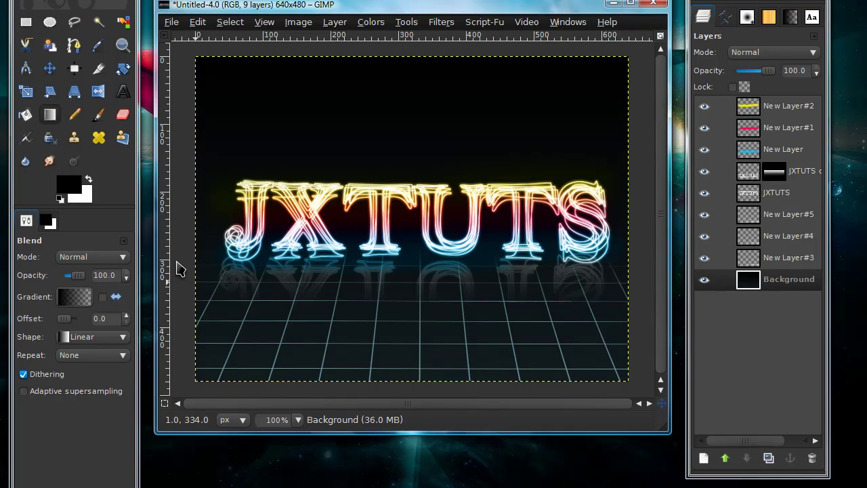
Create a new blank image with the default settings
{"action": "left_click", "coordinate": [169, 25]}
{"action": "left_click", "coordinate": [177, 32]}
{"action": "left_click", "coordinate": [479, 212]}
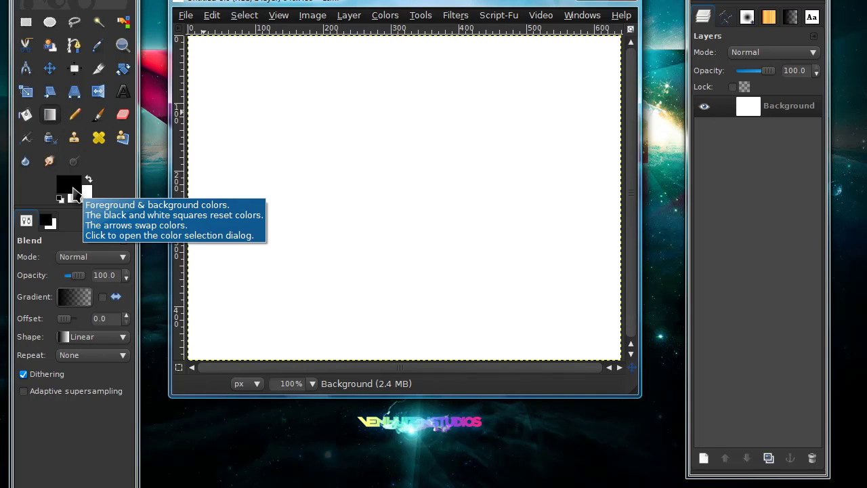
Set the background colour to 121c1e and choose the FG to BG (RGB) gradient
{"action": "left_click", "coordinate": [85, 196]}
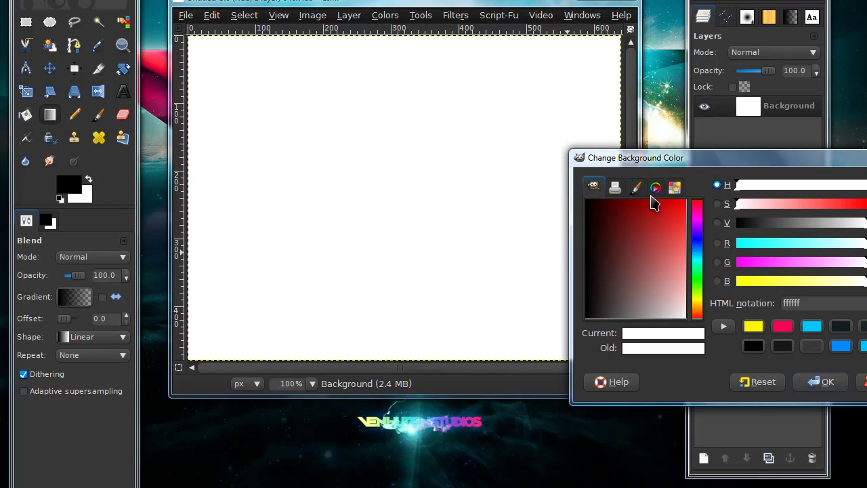
{"action": "left_click_drag", "start_coordinate": [646, 165], "coordinate": [386, 127]}
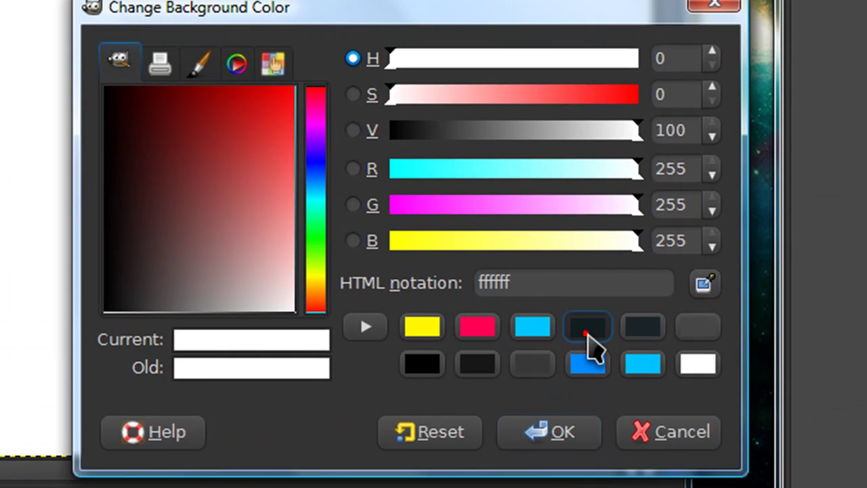
{"action": "left_click", "coordinate": [579, 288]}
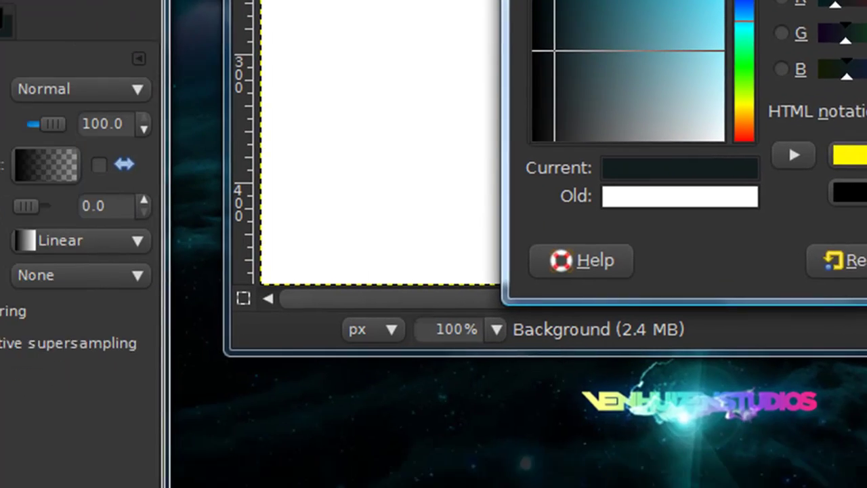
{"action": "left_click", "coordinate": [547, 431]}
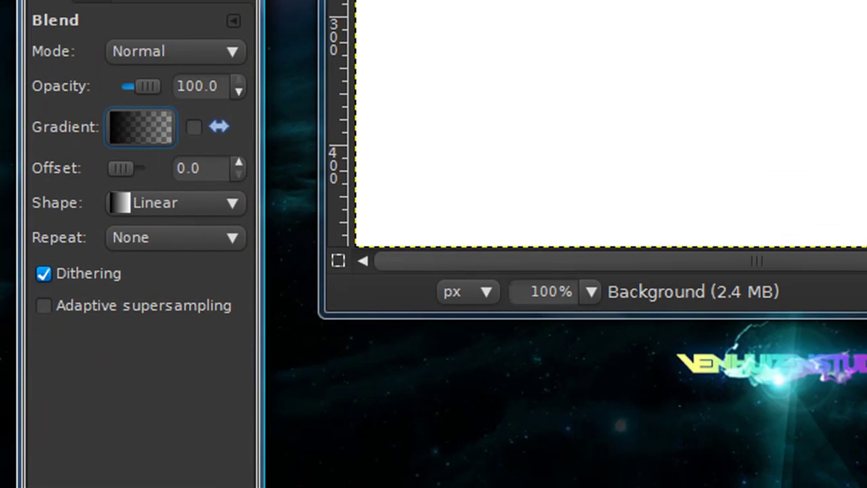
{"action": "left_click", "coordinate": [164, 132]}
{"action": "left_click", "coordinate": [243, 254]}
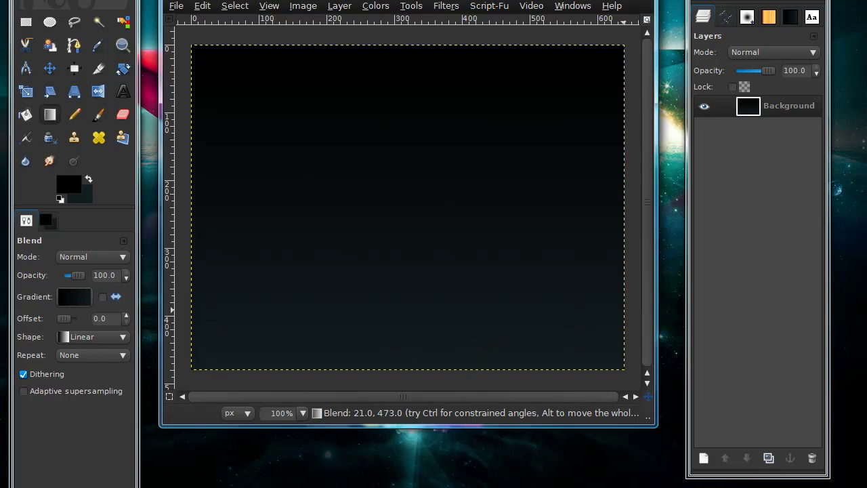
Add the text JXTUTS in white and move it up and to the left
{"action": "left_click", "coordinate": [122, 91]}
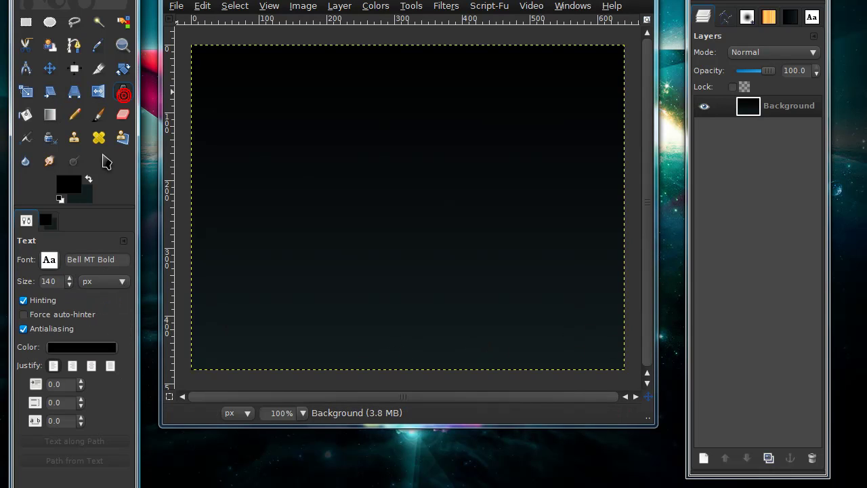
{"action": "left_click", "coordinate": [60, 199]}
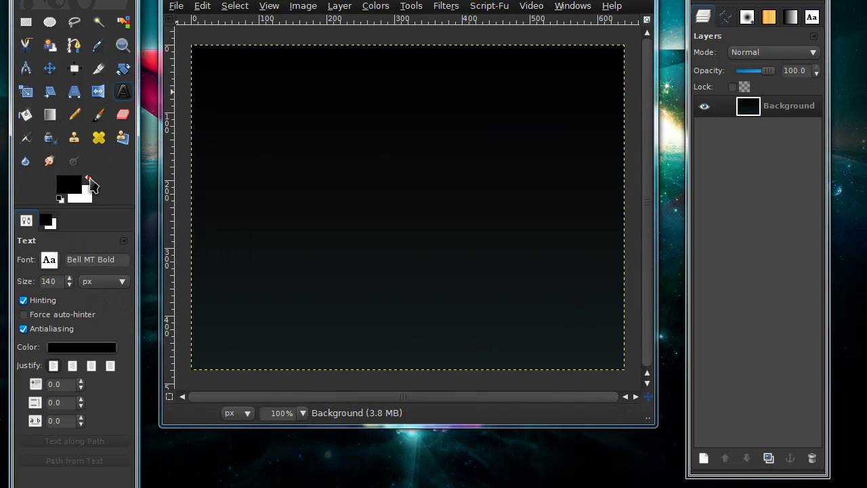
{"action": "left_click", "coordinate": [88, 179]}
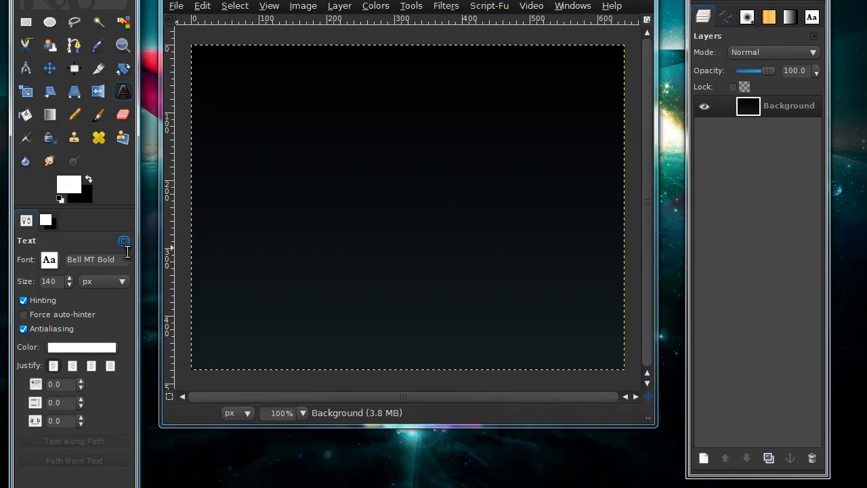
{"action": "left_click", "coordinate": [233, 173]}
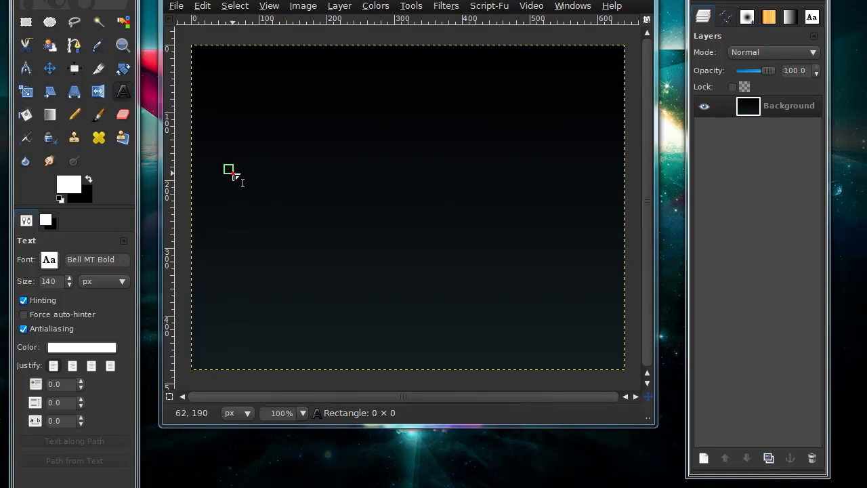
{"action": "type", "text": "J"}
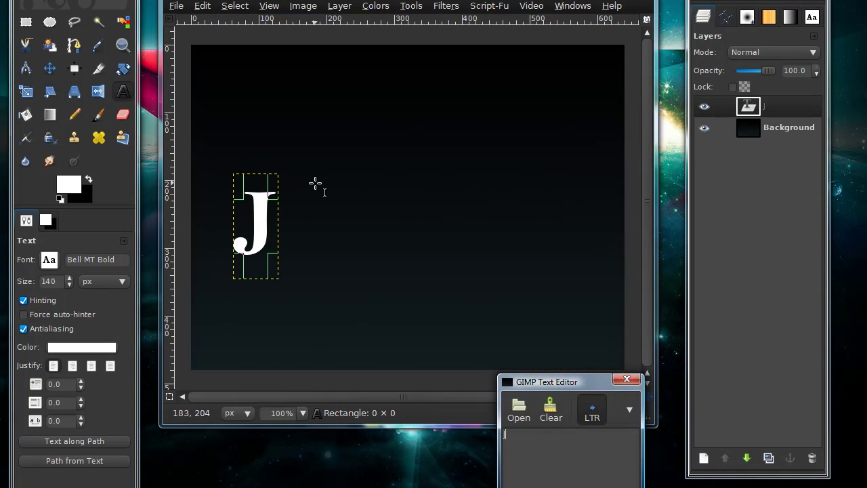
{"action": "type", "text": "XTUTS"}
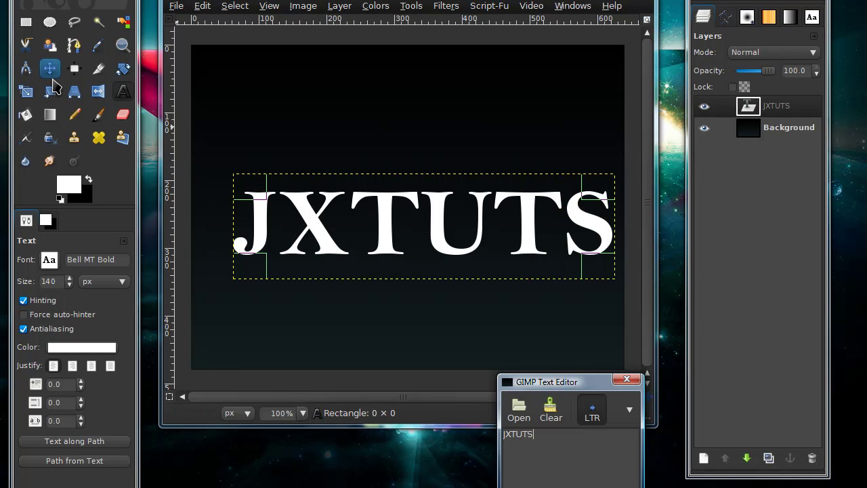
{"action": "left_click", "coordinate": [49, 68]}
{"action": "left_click_drag", "start_coordinate": [311, 203], "coordinate": [300, 173]}
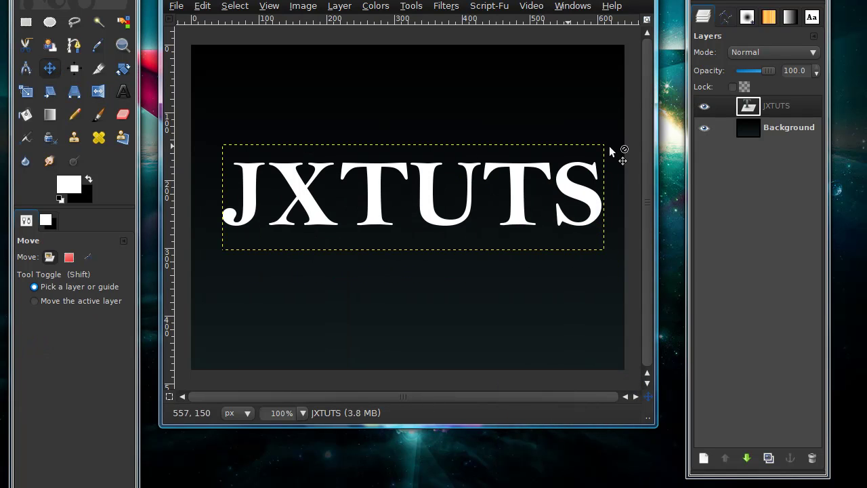
Hollow the letters into thin outlines by shrinking the alpha selection and deleting the inside
{"action": "right_click", "coordinate": [768, 114]}
{"action": "left_click", "coordinate": [806, 290]}
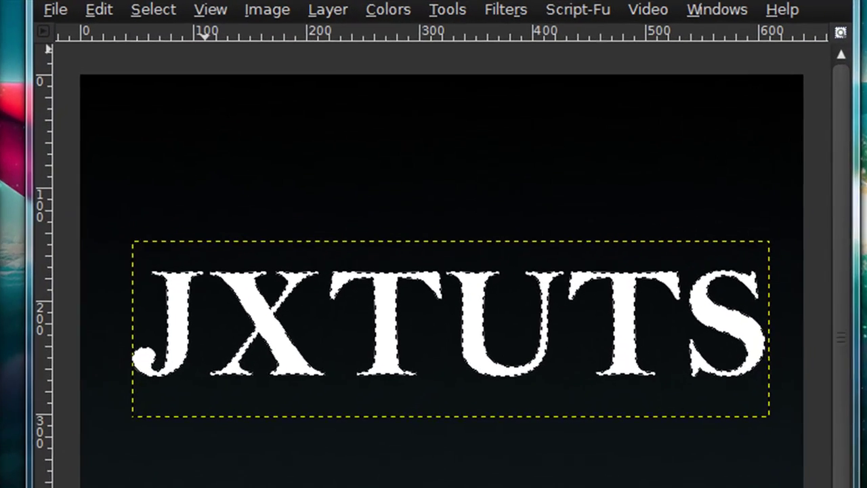
{"action": "left_click", "coordinate": [235, 5]}
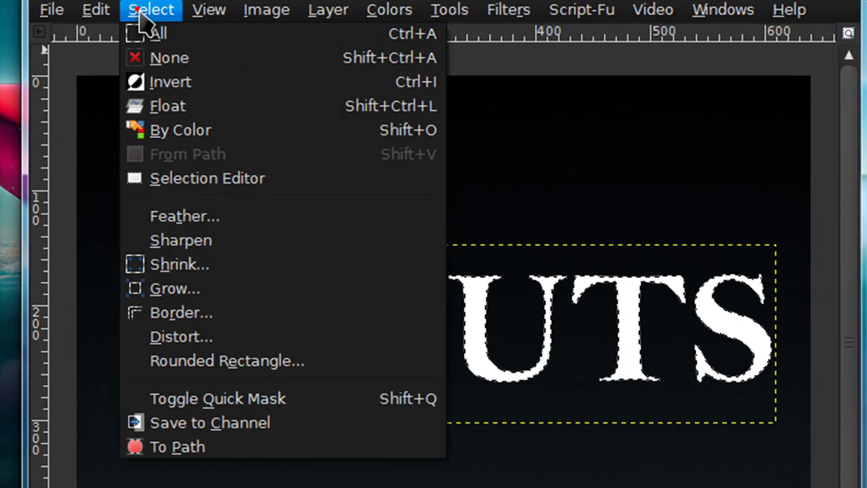
{"action": "left_click", "coordinate": [188, 265]}
{"action": "left_click", "coordinate": [482, 453]}
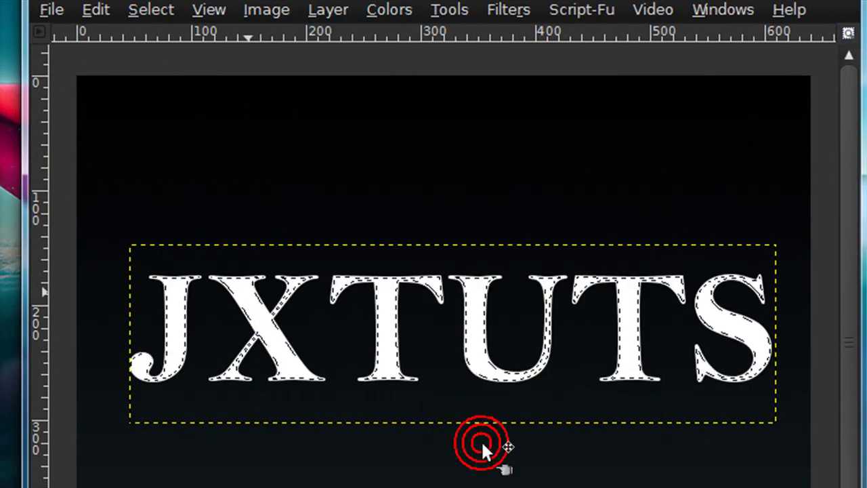
{"action": "key", "text": "Delete"}
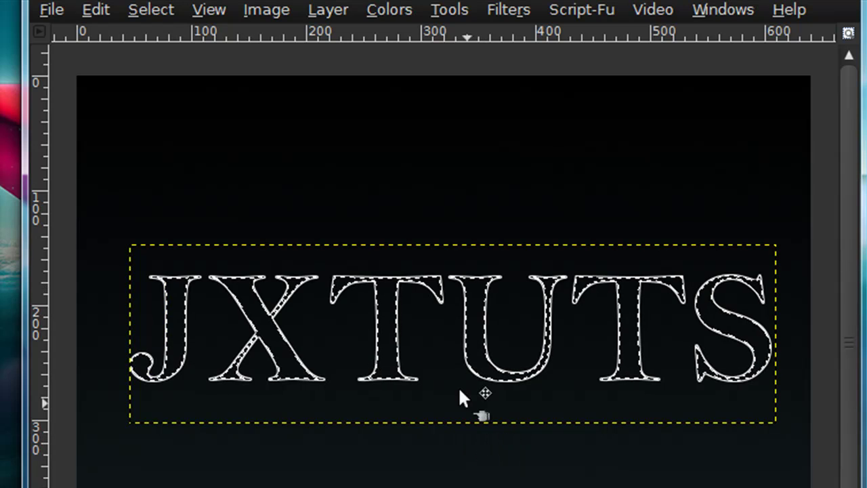
{"action": "left_click", "coordinate": [151, 10]}
{"action": "left_click", "coordinate": [163, 60]}
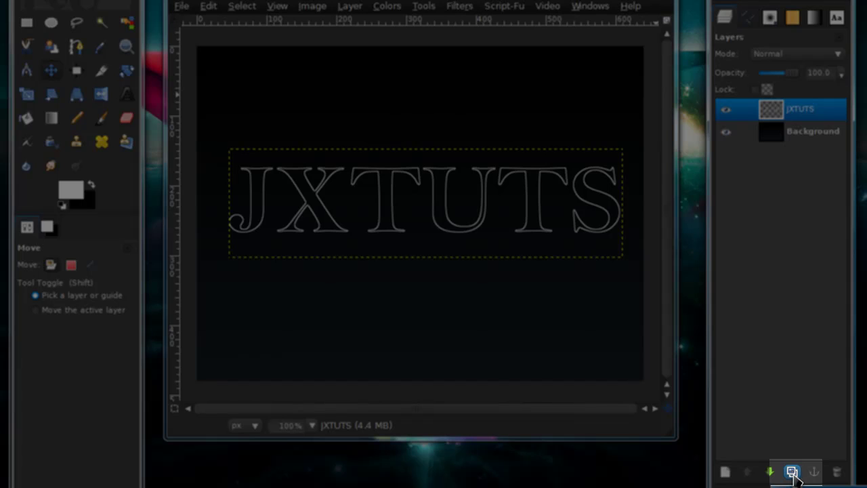
Duplicate the JXTUTS outline and nudge each copy slightly, ending with JXTUTS#7 active
{"action": "left_click", "coordinate": [792, 472]}
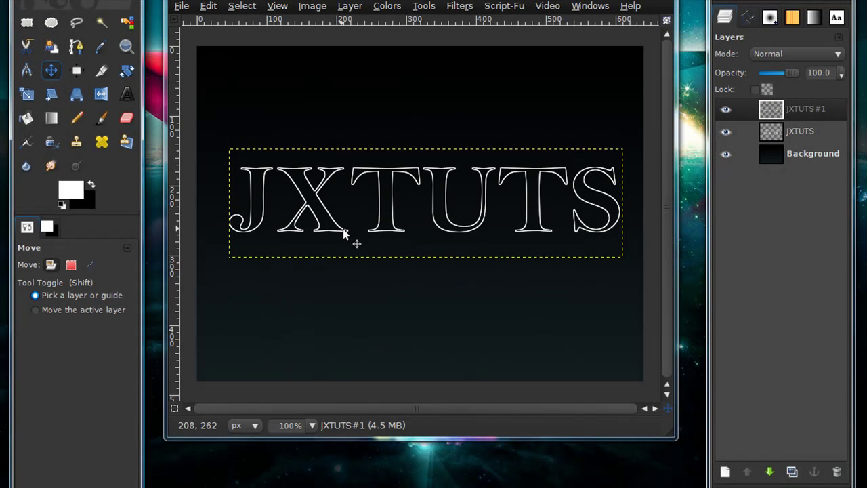
{"action": "left_click", "coordinate": [345, 232]}
{"action": "left_click_drag", "start_coordinate": [347, 231], "coordinate": [343, 230]}
{"action": "left_click", "coordinate": [793, 472]}
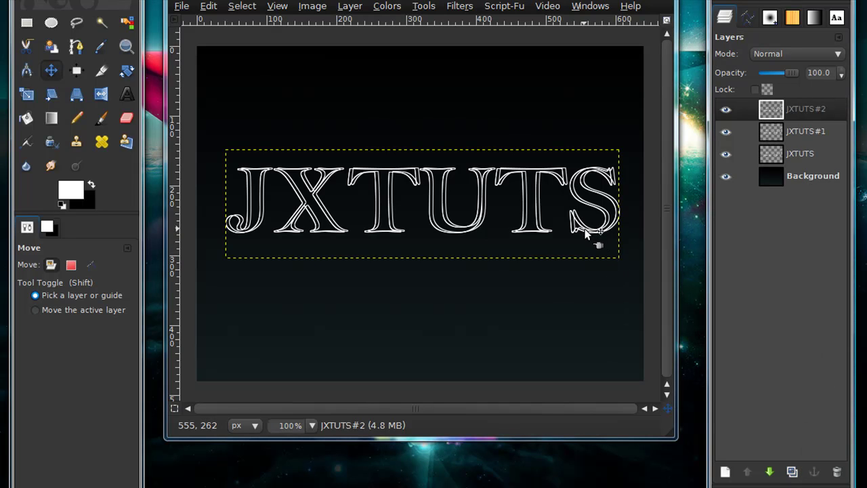
{"action": "left_click_drag", "start_coordinate": [585, 227], "coordinate": [590, 230]}
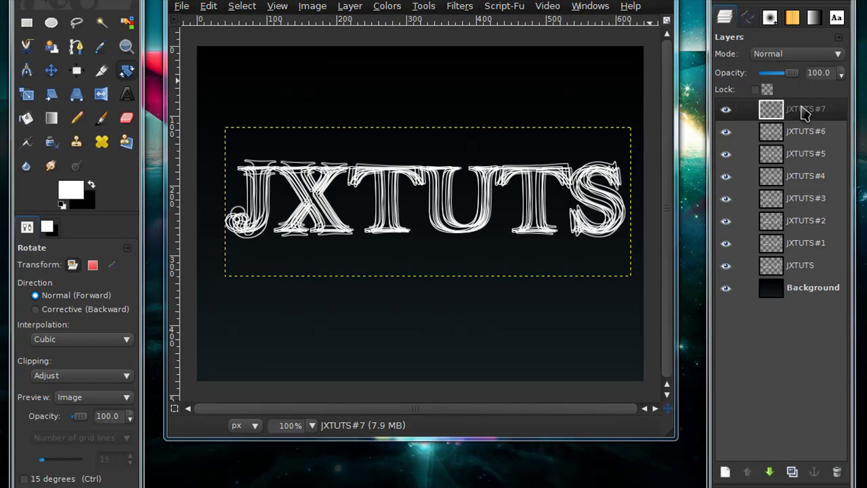
{"action": "left_click", "coordinate": [804, 111]}
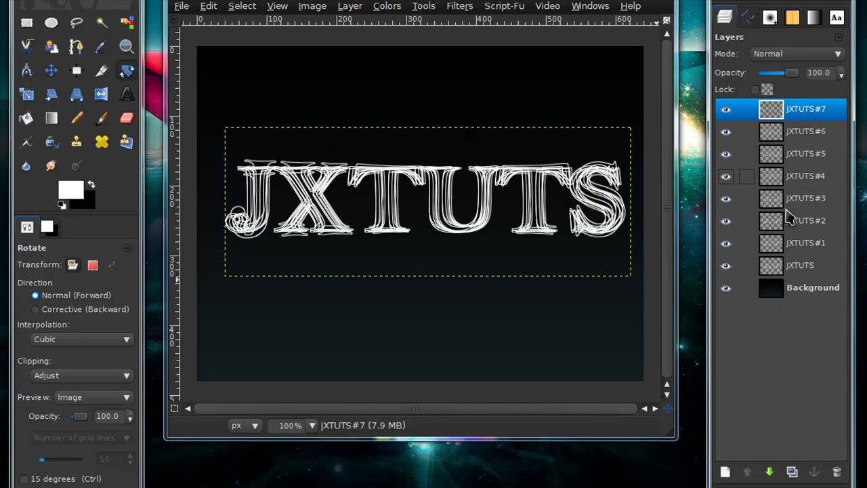
Hide the background and merge the visible outline layers into one
{"action": "left_click", "coordinate": [725, 288]}
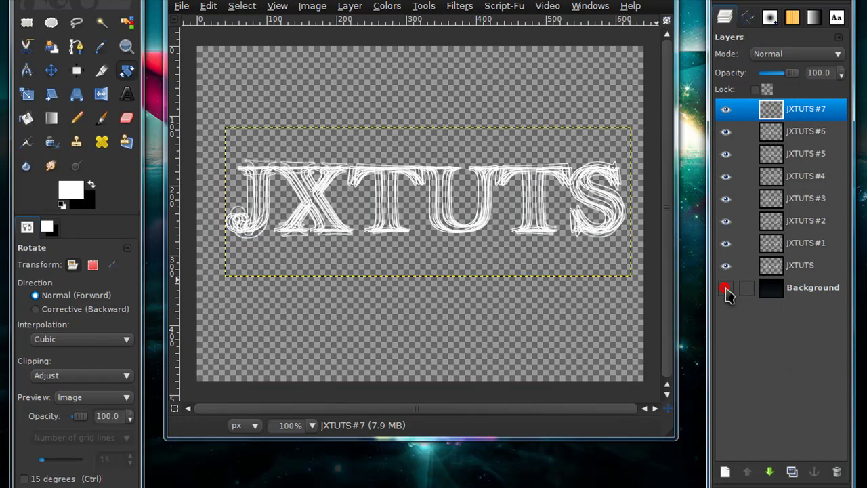
{"action": "left_click", "coordinate": [726, 290]}
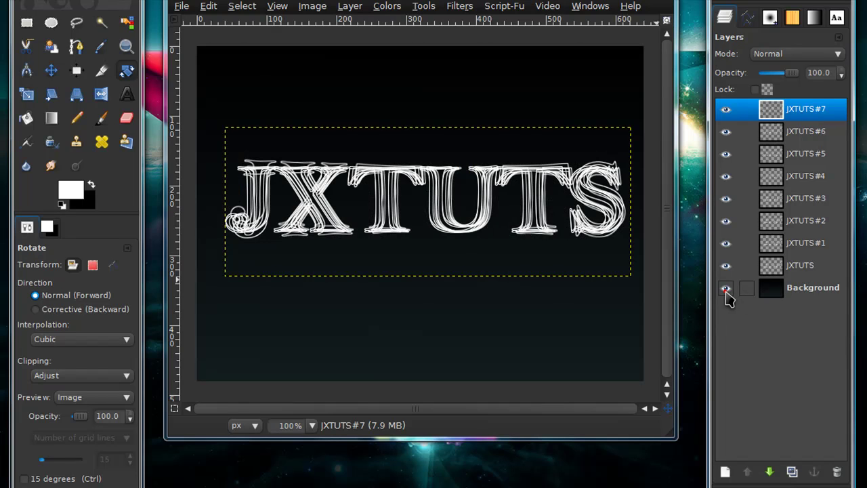
{"action": "left_click", "coordinate": [728, 290]}
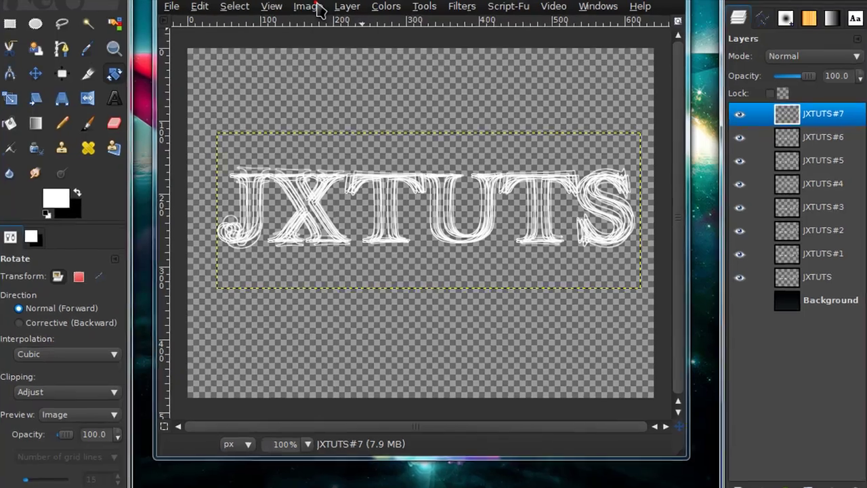
{"action": "left_click", "coordinate": [312, 6]}
{"action": "left_click", "coordinate": [390, 334]}
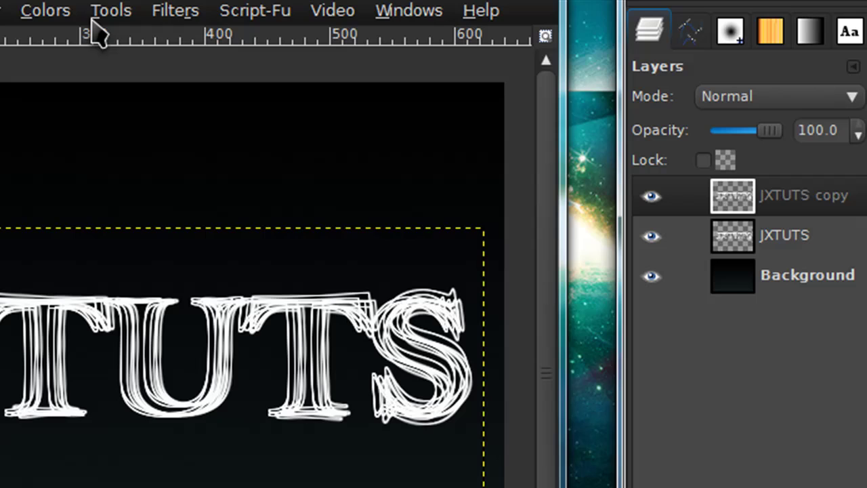
Apply a 5 px Gaussian Blur and lower the layer opacity to about 70.8
{"action": "left_click", "coordinate": [174, 11]}
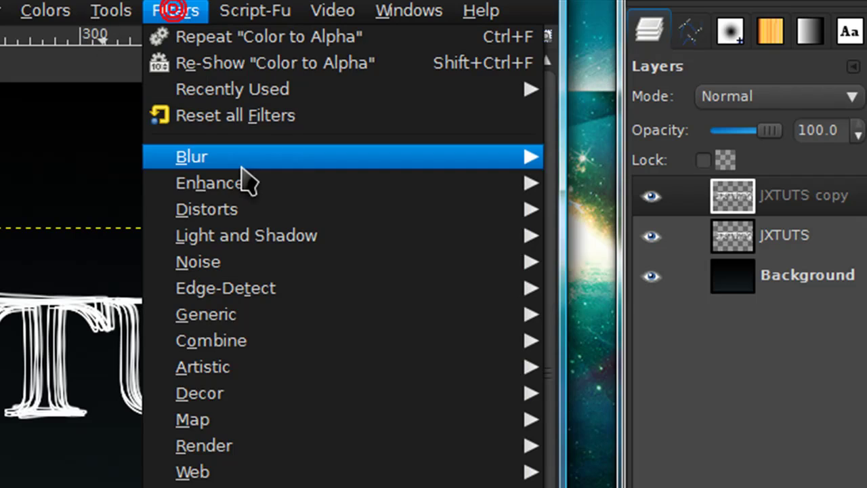
{"action": "mouse_move", "coordinate": [189, 155]}
{"action": "left_click", "coordinate": [644, 181]}
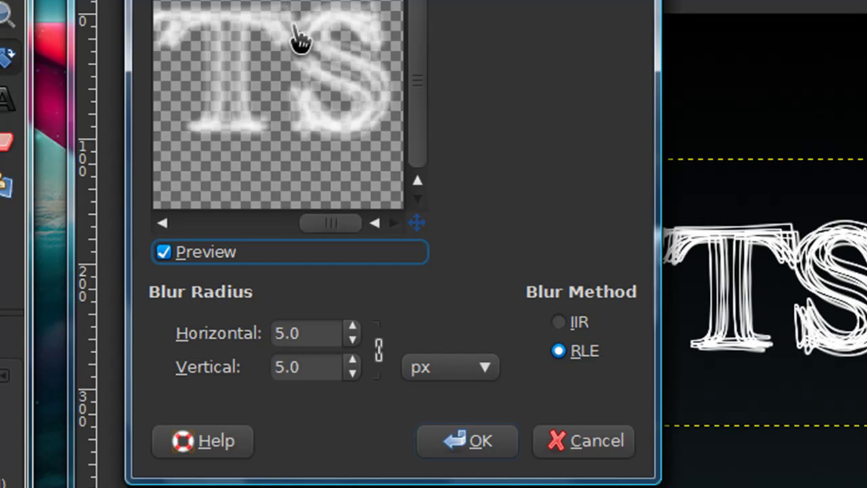
{"action": "left_click_drag", "start_coordinate": [295, 39], "coordinate": [465, 129]}
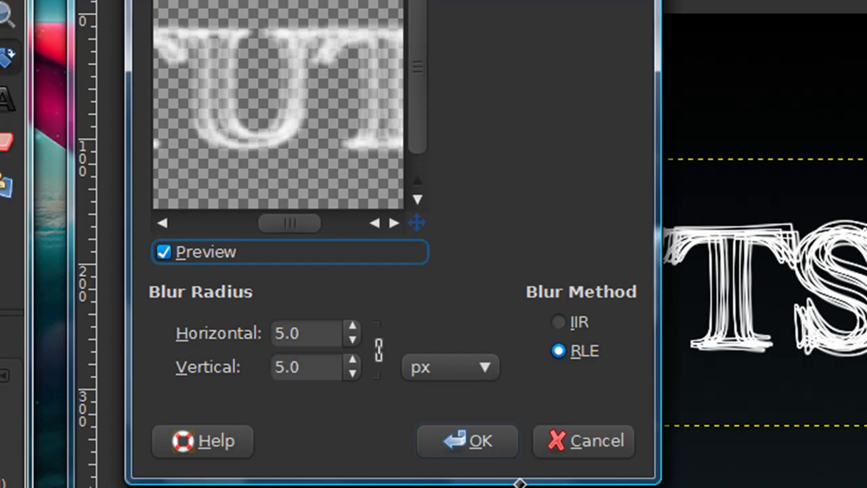
{"action": "left_click", "coordinate": [463, 444]}
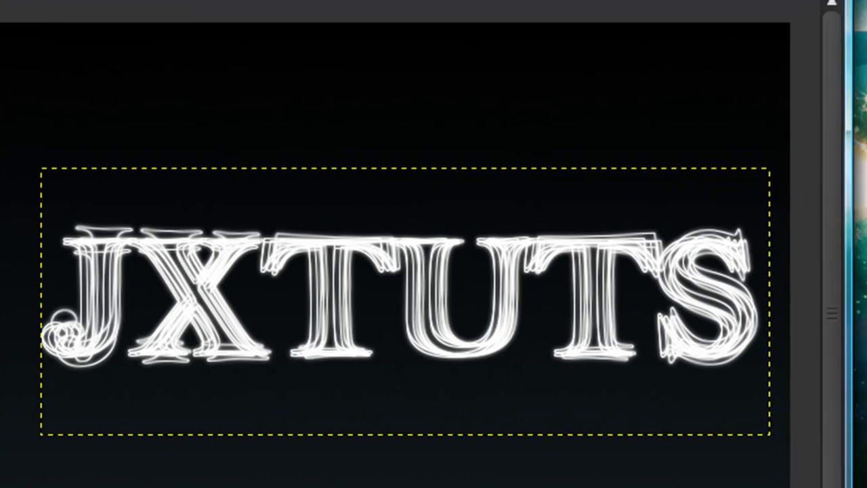
{"action": "left_click_drag", "start_coordinate": [707, 99], "coordinate": [667, 96]}
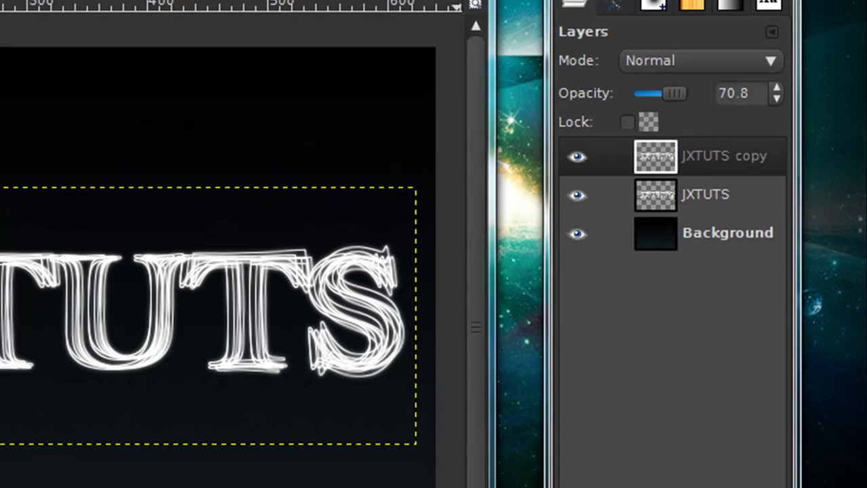
Add a new layer and set the Paintbrush to scale 0.85 with cyan 00c6ff
{"action": "left_click", "coordinate": [564, 484]}
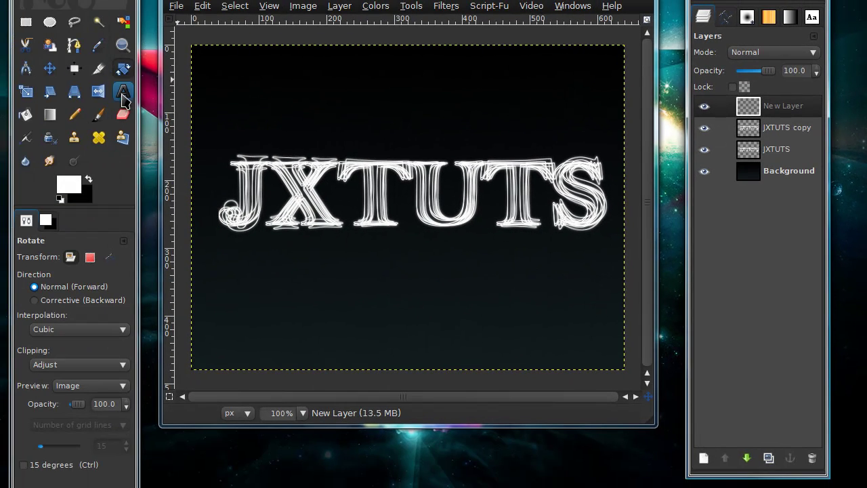
{"action": "key", "text": "p"}
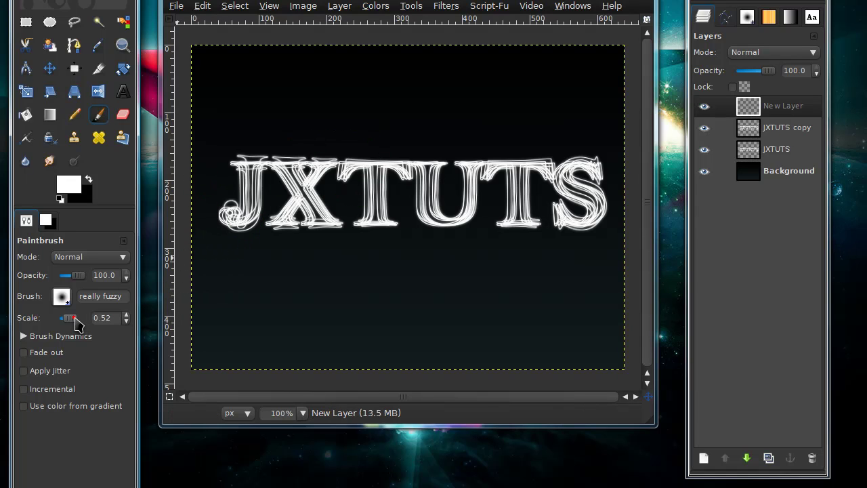
{"action": "left_click_drag", "start_coordinate": [76, 323], "coordinate": [80, 318]}
{"action": "left_click", "coordinate": [68, 184]}
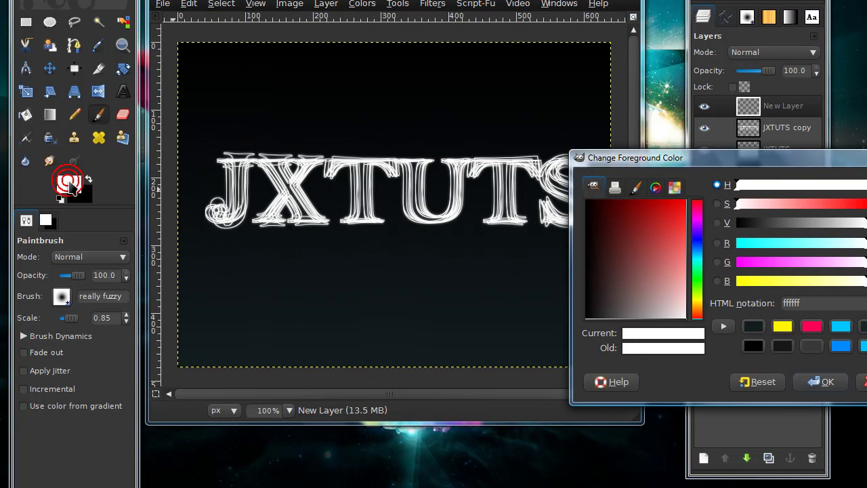
{"action": "left_click", "coordinate": [840, 325]}
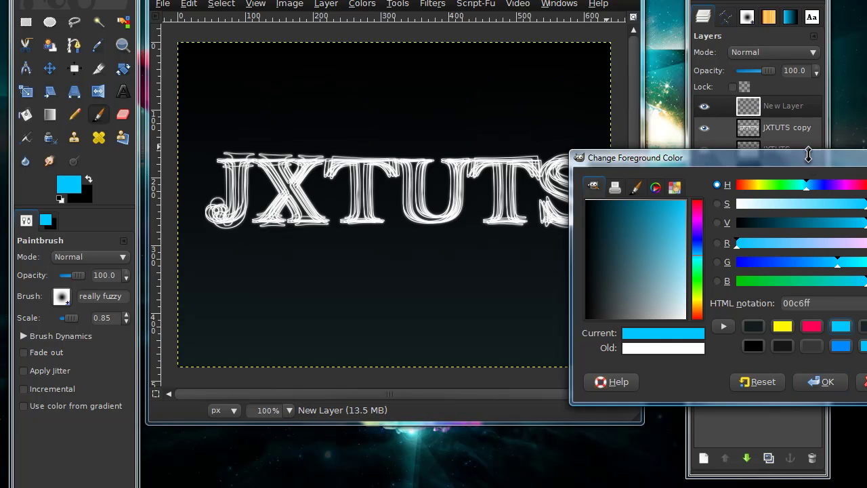
{"action": "left_click_drag", "start_coordinate": [808, 159], "coordinate": [562, 86]}
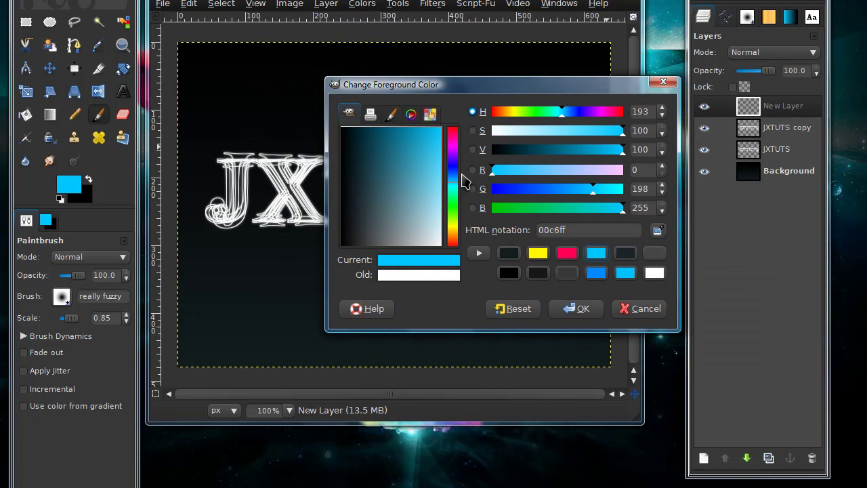
{"action": "left_click", "coordinate": [574, 308]}
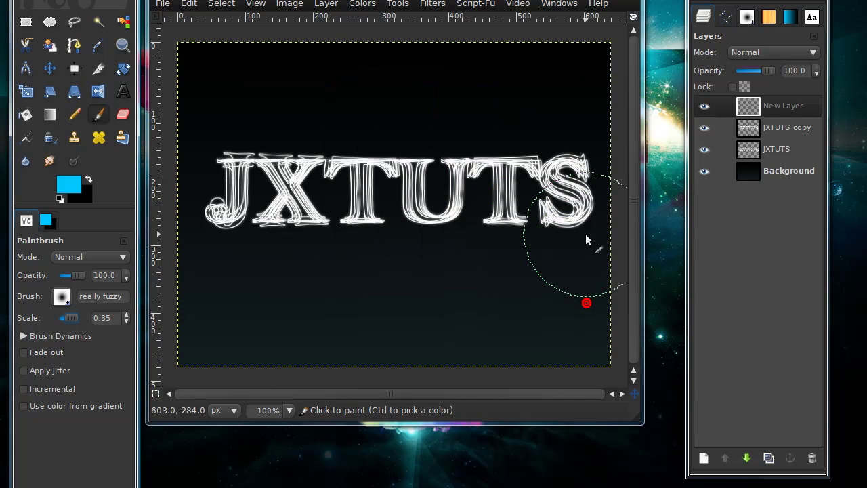
Paint a soft cyan stroke across the text and set the layer to Overlay
{"action": "mouse_move", "coordinate": [585, 233]}
{"action": "left_mouse_down"}
{"action": "mouse_move", "coordinate": [582, 218]}
{"action": "mouse_move", "coordinate": [212, 220]}
{"action": "left_mouse_up"}
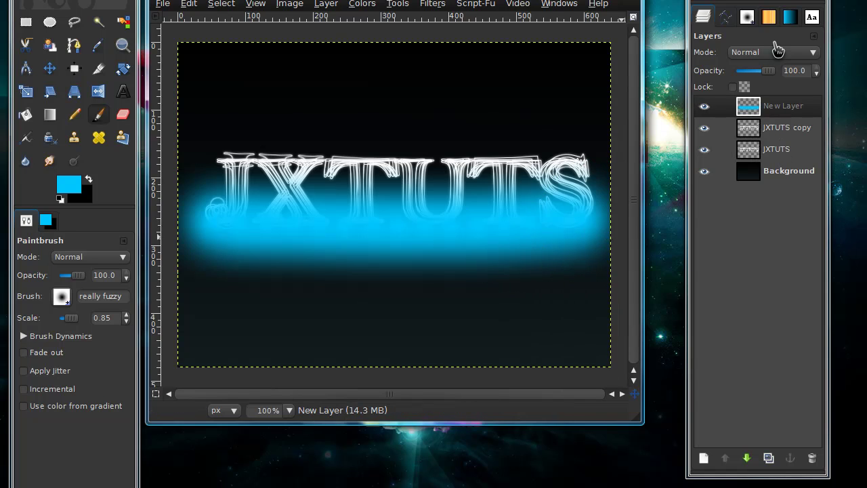
{"action": "left_click", "coordinate": [740, 60]}
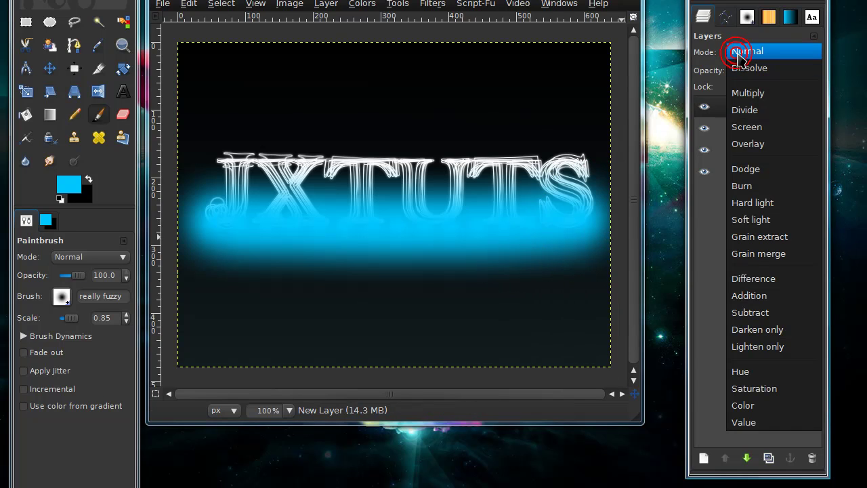
{"action": "left_click", "coordinate": [741, 142]}
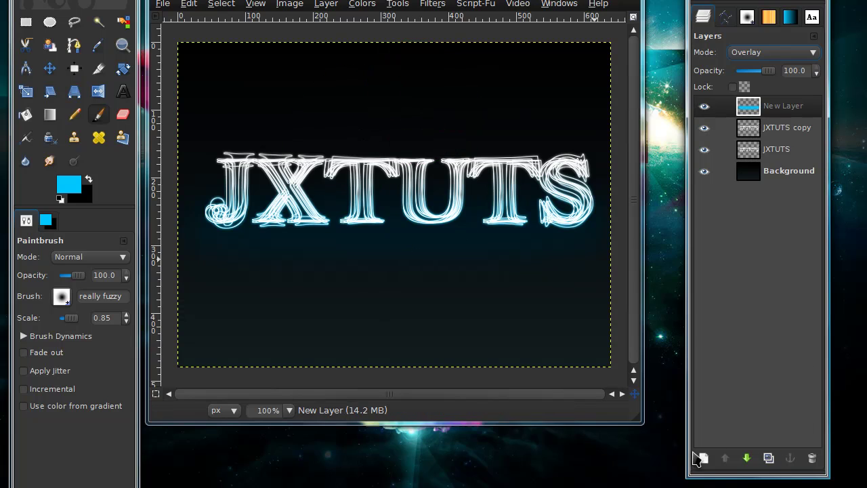
On another new layer, paint a red ff0054 stroke across TUTS in Overlay mode
{"action": "left_click", "coordinate": [702, 459], "text": "shift"}
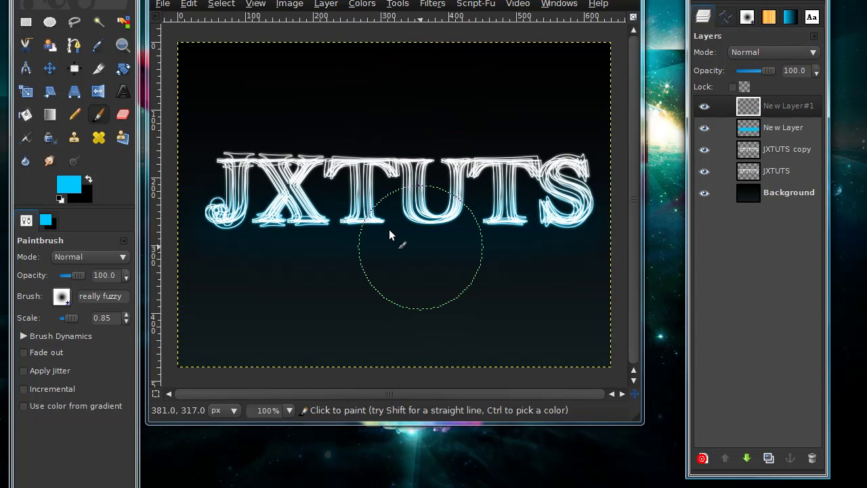
{"action": "left_click", "coordinate": [62, 182]}
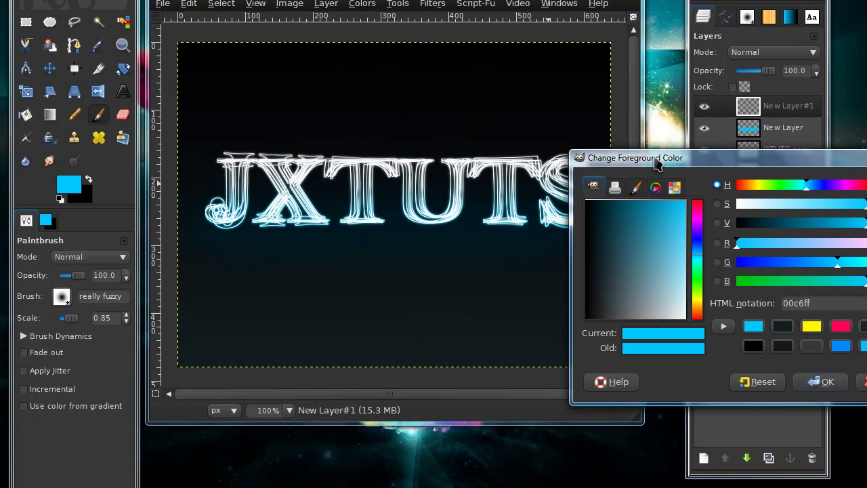
{"action": "left_click_drag", "start_coordinate": [654, 161], "coordinate": [390, 92]}
{"action": "left_click", "coordinate": [575, 258]}
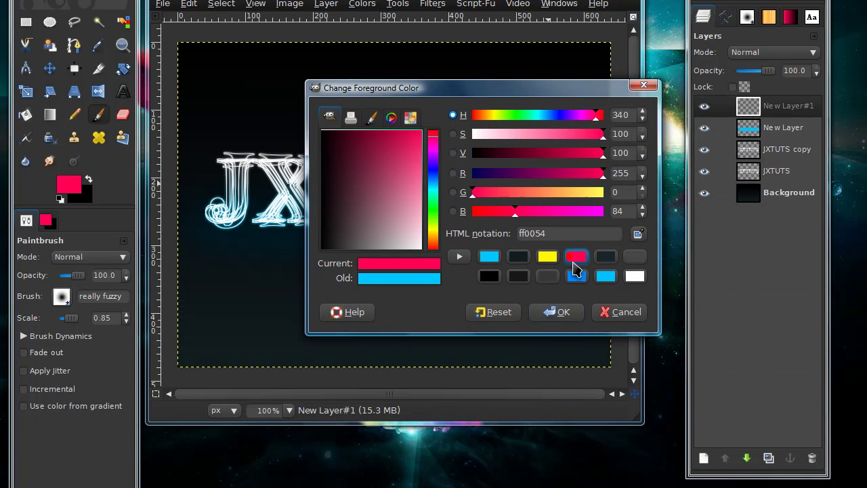
{"action": "left_click", "coordinate": [557, 312]}
{"action": "left_click_drag", "start_coordinate": [593, 180], "coordinate": [210, 179]}
{"action": "left_click", "coordinate": [772, 52]}
{"action": "left_click", "coordinate": [774, 141]}
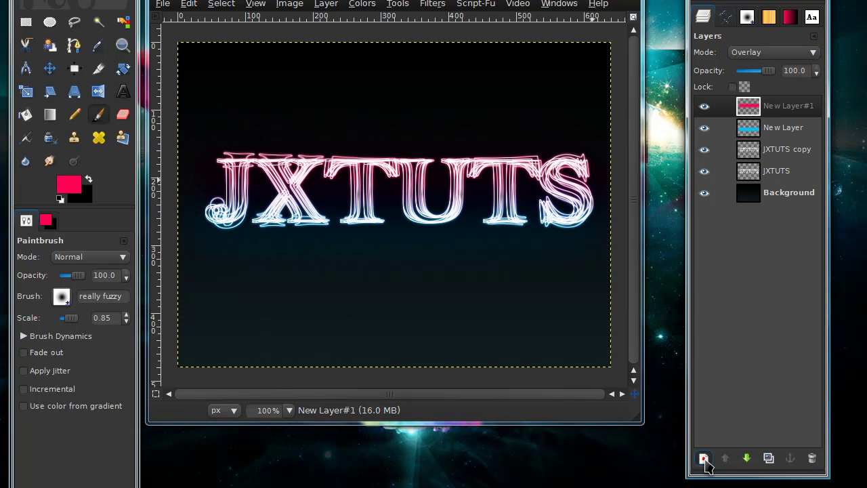
Add New Layer#2 and set the paint colour to yellow fff600
{"action": "left_click", "coordinate": [704, 459]}
{"action": "key", "text": "Return"}
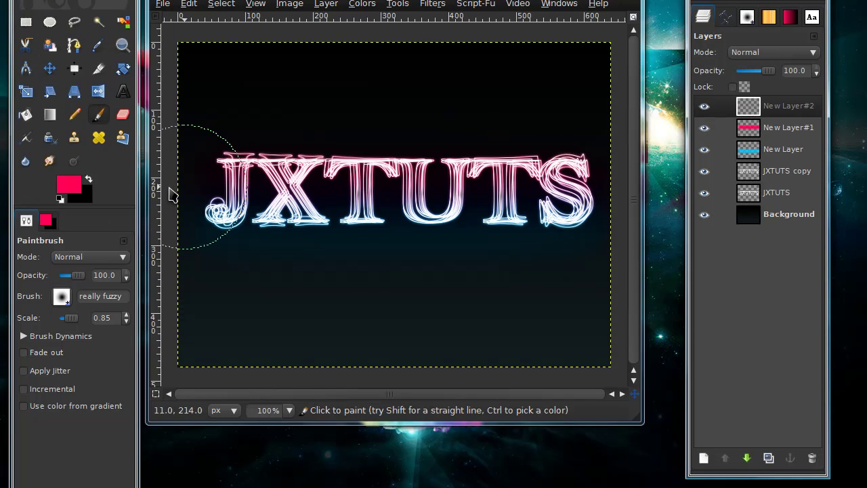
{"action": "left_click", "coordinate": [69, 183]}
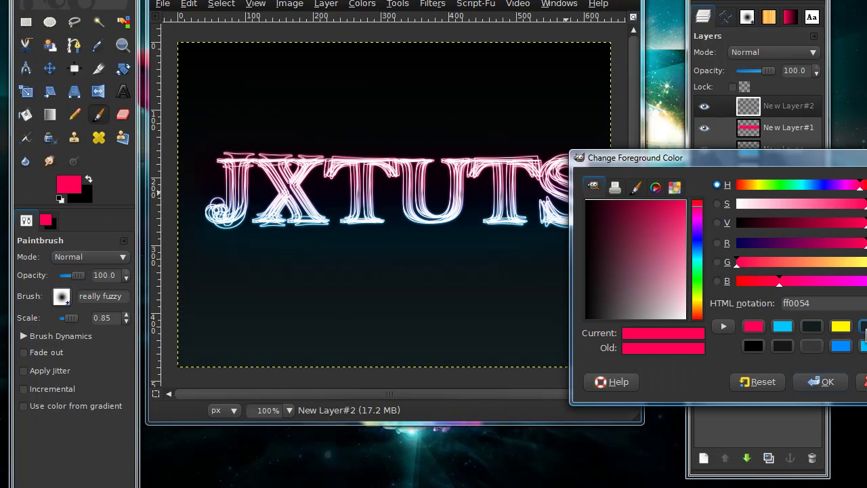
{"action": "left_click", "coordinate": [840, 327]}
{"action": "left_click_drag", "start_coordinate": [822, 163], "coordinate": [553, 99]}
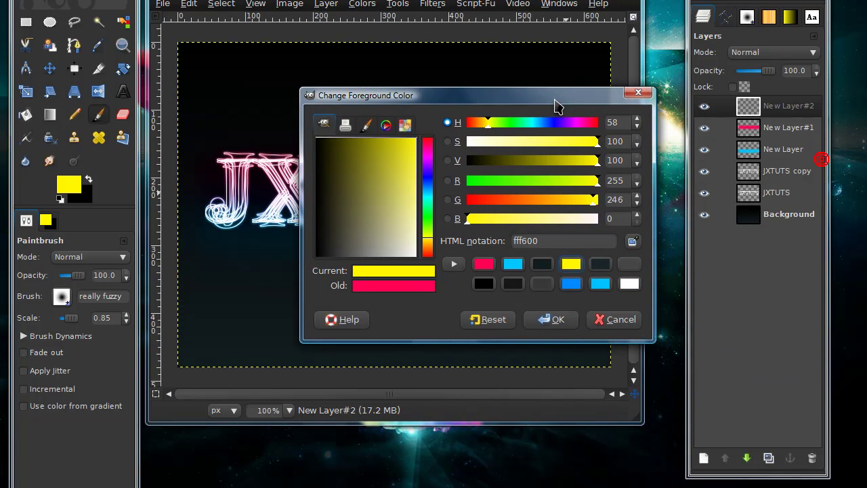
{"action": "left_click", "coordinate": [550, 321]}
Paint a yellow stroke along the letter tops, redoing it twice, then set Overlay mode
{"action": "left_click_drag", "start_coordinate": [582, 147], "coordinate": [217, 139]}
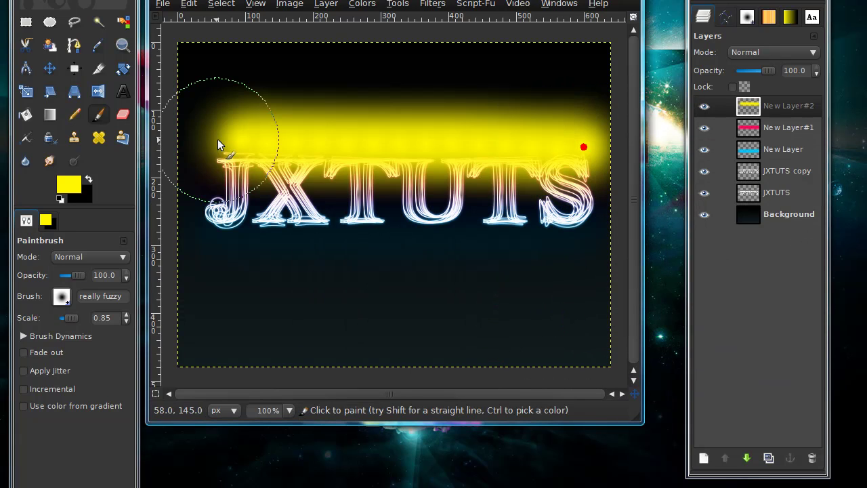
{"action": "key", "text": "ctrl+z"}
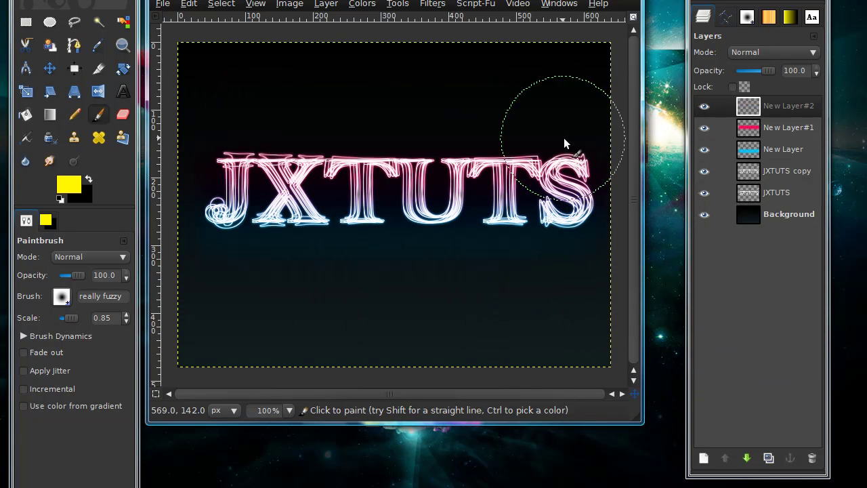
{"action": "left_click_drag", "start_coordinate": [563, 138], "coordinate": [304, 139]}
{"action": "key", "text": "ctrl+z"}
{"action": "mouse_move", "coordinate": [571, 144]}
{"action": "left_mouse_down"}
{"action": "mouse_move", "coordinate": [361, 151]}
{"action": "mouse_move", "coordinate": [249, 140]}
{"action": "mouse_move", "coordinate": [257, 122]}
{"action": "left_mouse_up"}
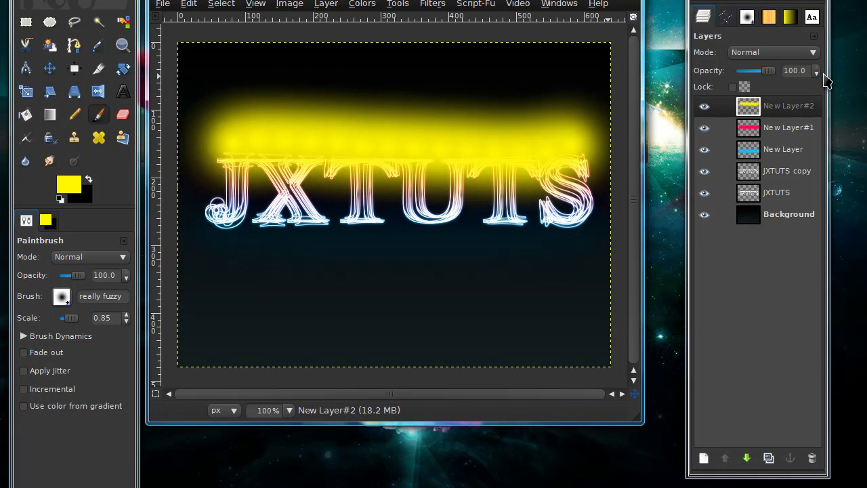
{"action": "left_click", "coordinate": [800, 53]}
{"action": "left_click", "coordinate": [789, 144]}
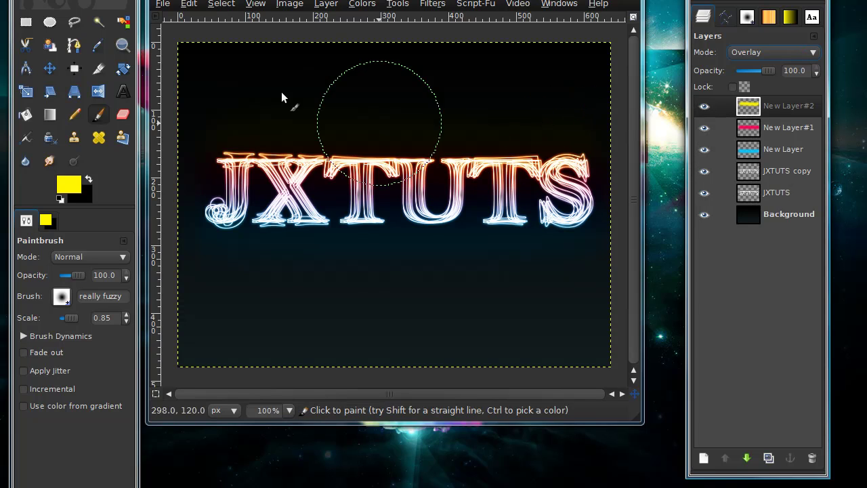
Select the Eraser to clean stray yellow tint from New Layer#2
{"action": "left_click", "coordinate": [121, 115]}
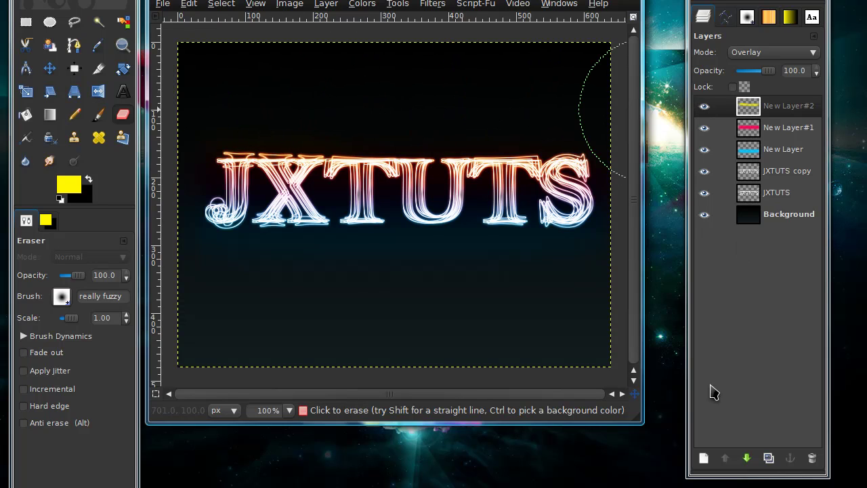
Add New Layer#3 above the Background and reset colours to black and white
{"action": "left_click", "coordinate": [803, 214]}
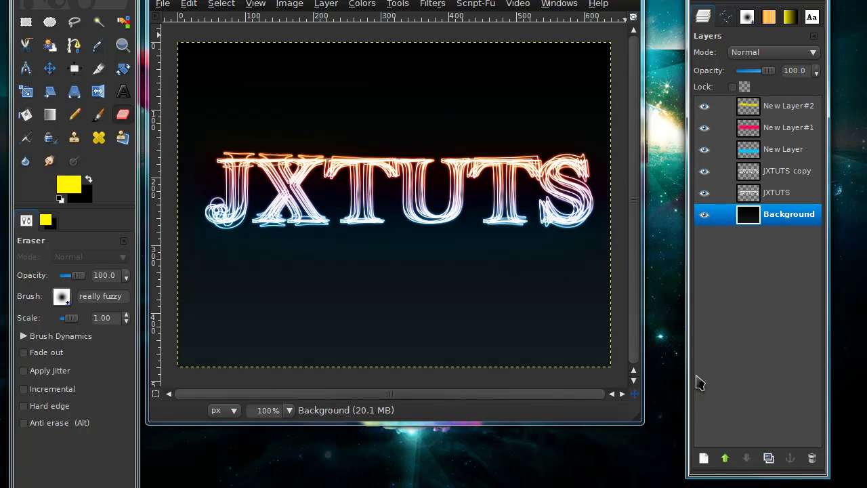
{"action": "left_click", "coordinate": [703, 457]}
{"action": "key", "text": "Return"}
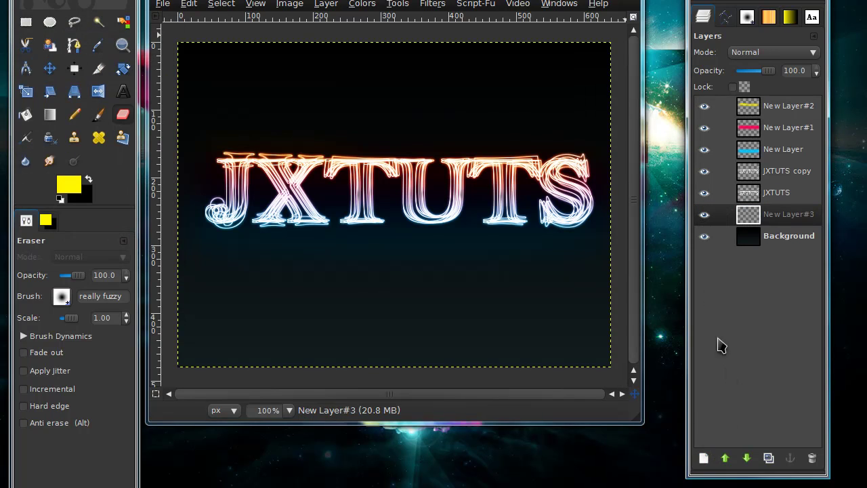
{"action": "left_click", "coordinate": [60, 200]}
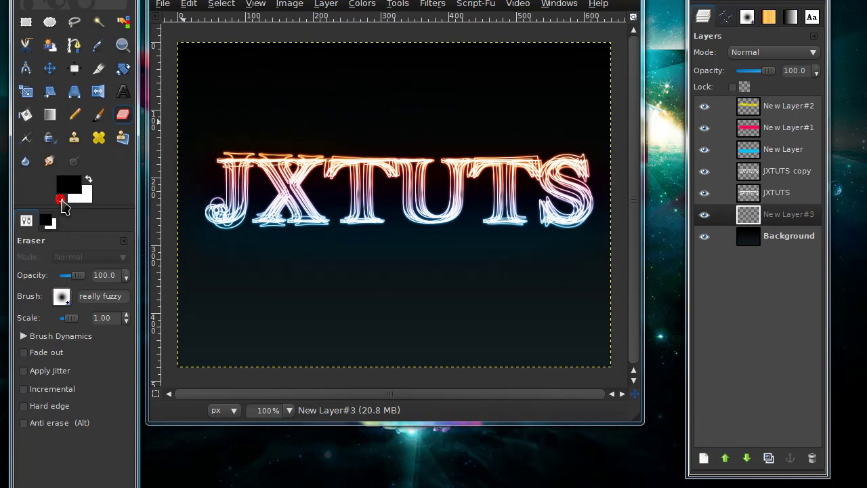
Fill New Layer#3 with a 40 px Checkerboard pattern
{"action": "left_click", "coordinate": [432, 3]}
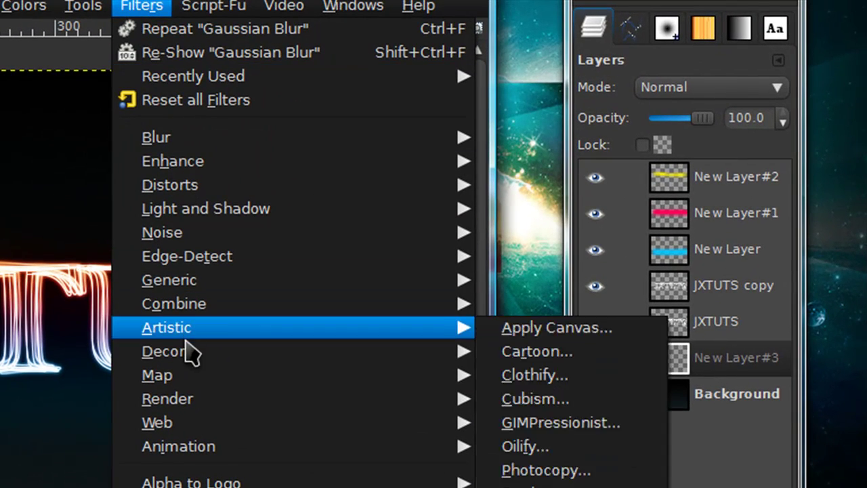
{"action": "mouse_move", "coordinate": [354, 400]}
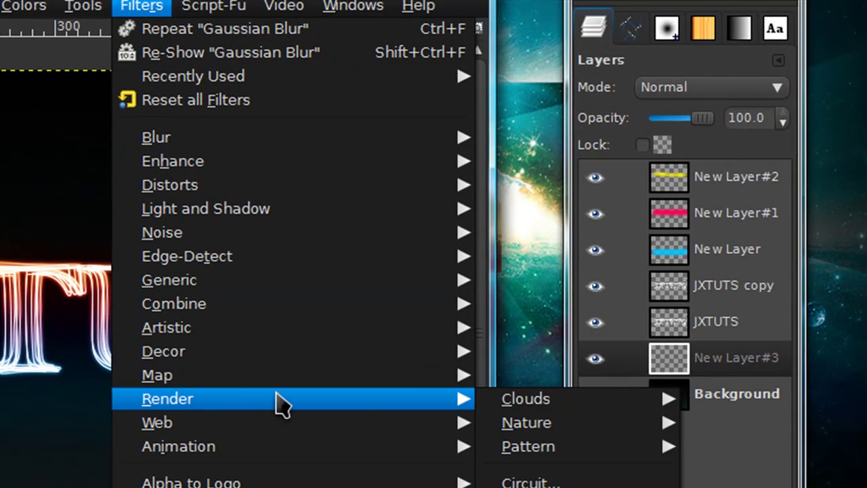
{"action": "mouse_move", "coordinate": [517, 455]}
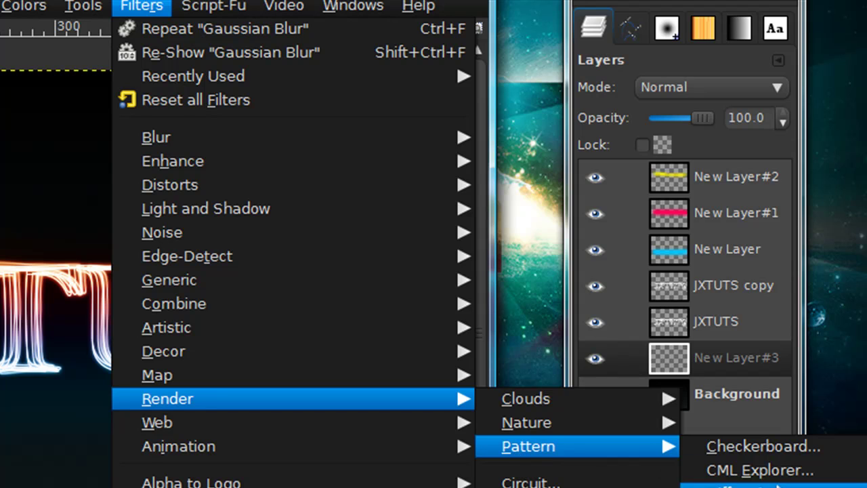
{"action": "left_click", "coordinate": [779, 444]}
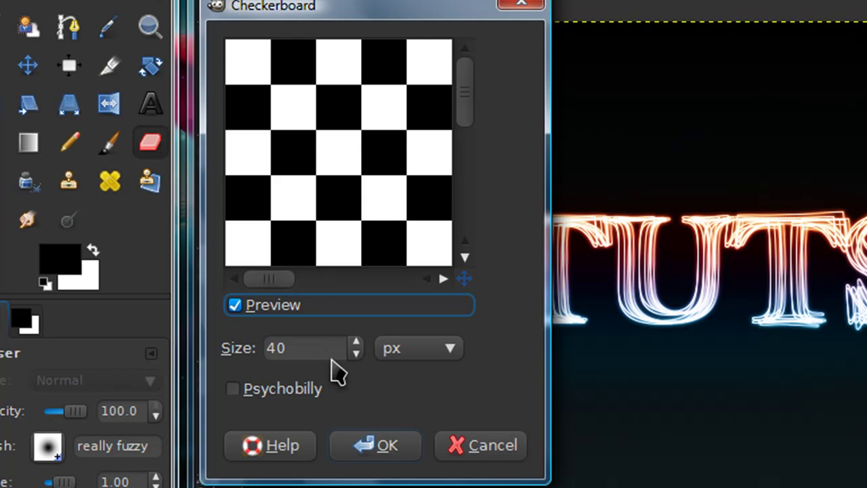
{"action": "left_click", "coordinate": [379, 459]}
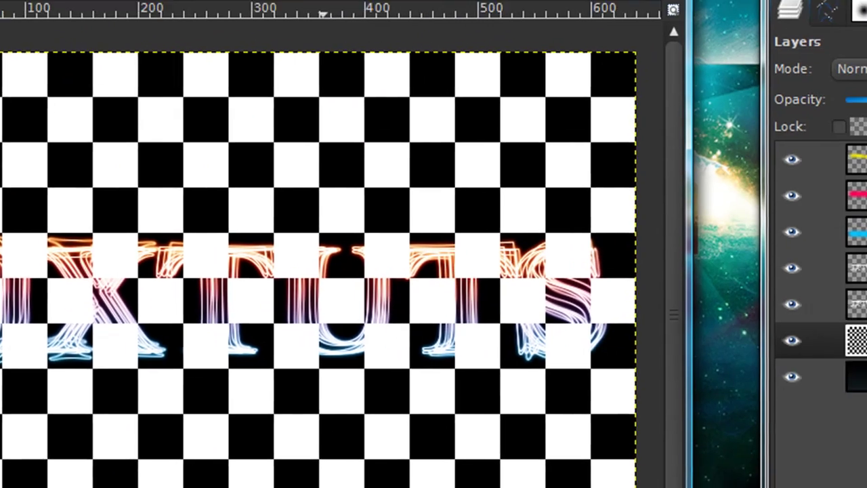
Apply Edge detection with Gradient algorithm, amount 2.0 and Smear to the checkerboard
{"action": "left_click", "coordinate": [141, 6]}
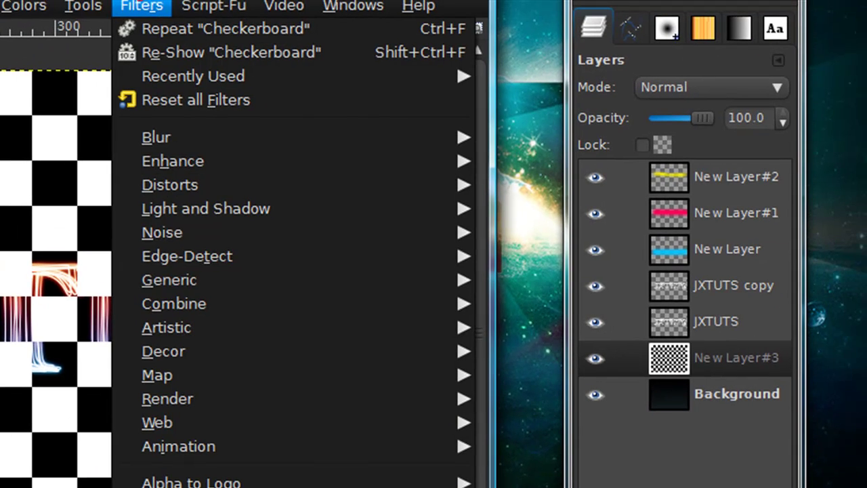
{"action": "mouse_move", "coordinate": [188, 261]}
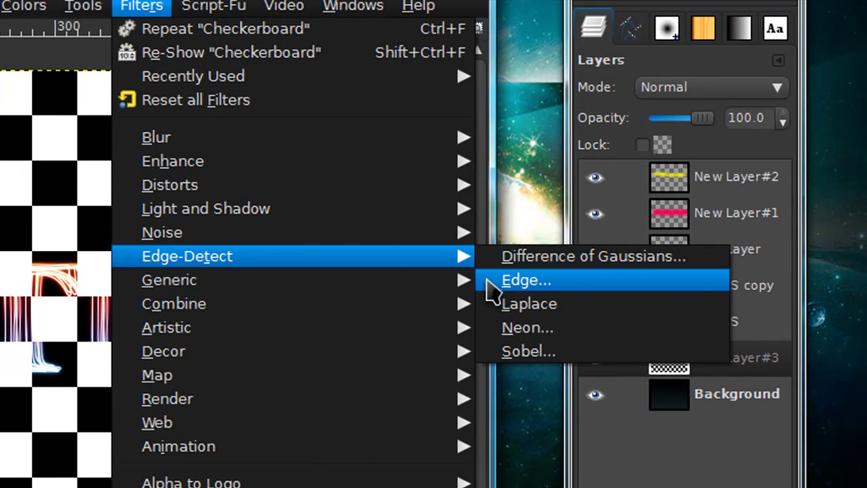
{"action": "left_click", "coordinate": [515, 280]}
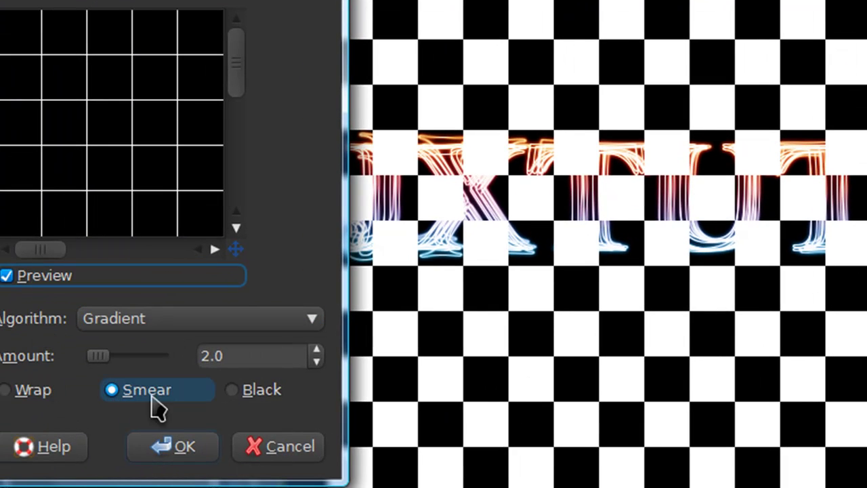
{"action": "left_click", "coordinate": [153, 457]}
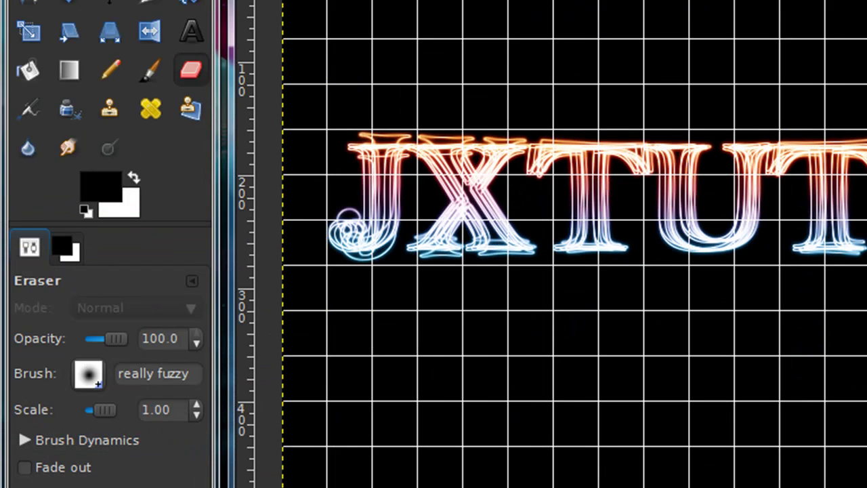
Use Color to Alpha to make black (000000) transparent on the grid layer
{"action": "left_click", "coordinate": [594, 0]}
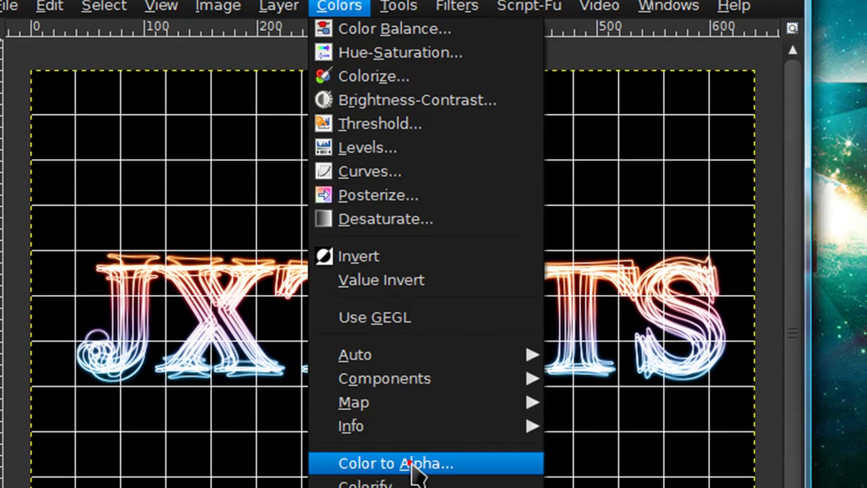
{"action": "left_click", "coordinate": [411, 463]}
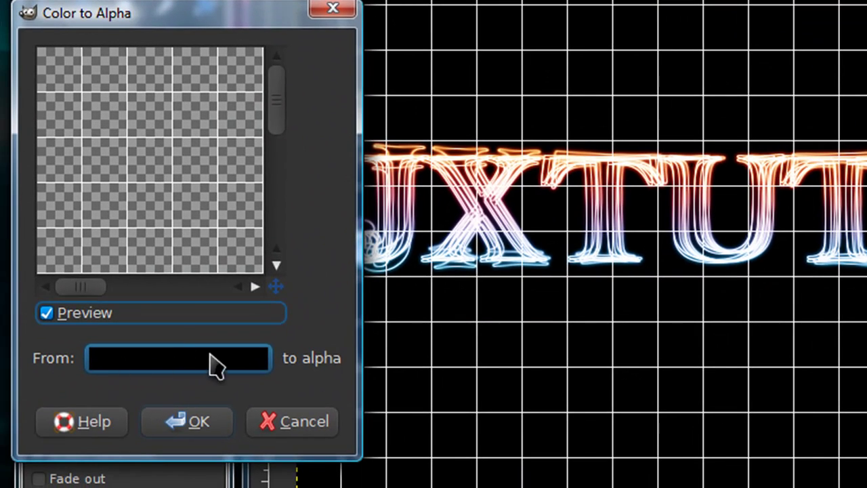
{"action": "left_click", "coordinate": [180, 368]}
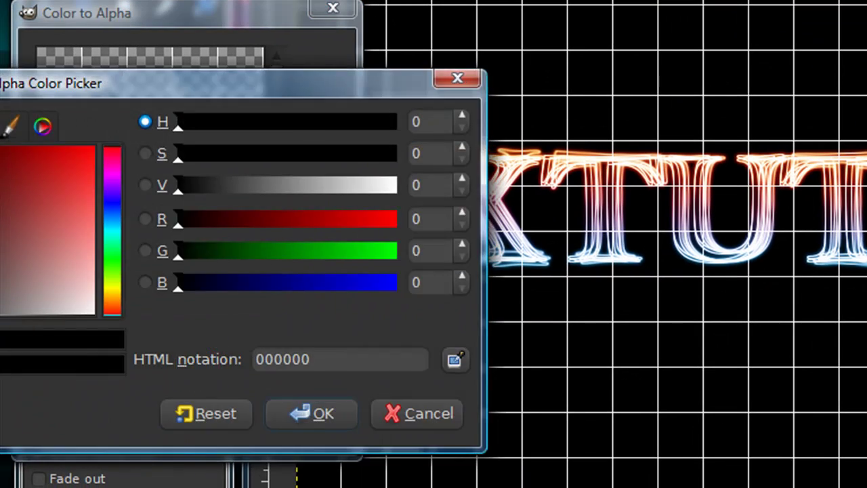
{"action": "left_click", "coordinate": [304, 413]}
{"action": "left_click", "coordinate": [209, 432]}
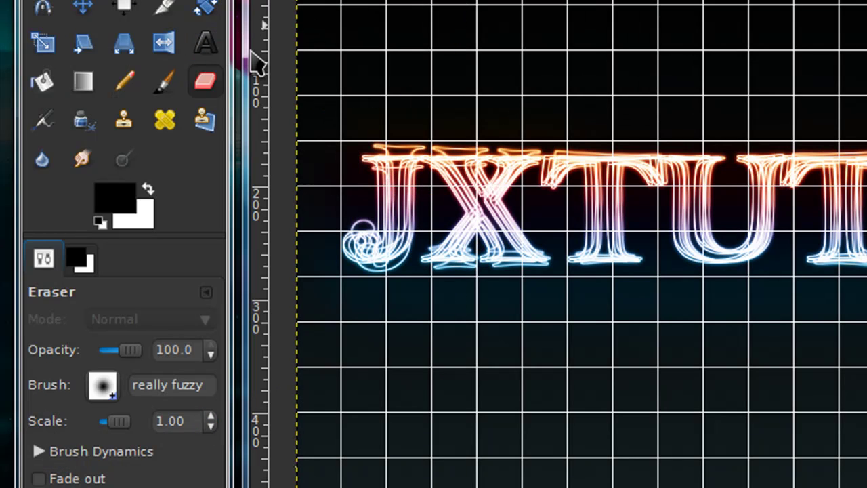
Start a perspective transform on the grid layer and spread its bottom corners outward
{"action": "scroll", "coordinate": [467, 29], "scroll_direction": "down", "scroll_amount": 1}
{"action": "scroll", "coordinate": [466, 29], "scroll_direction": "down", "scroll_amount": 1}
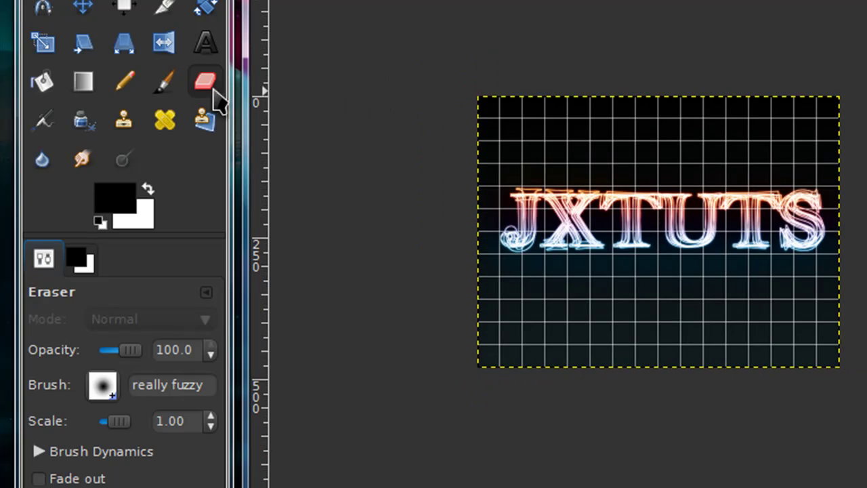
{"action": "left_click", "coordinate": [122, 43]}
{"action": "left_click", "coordinate": [475, 175]}
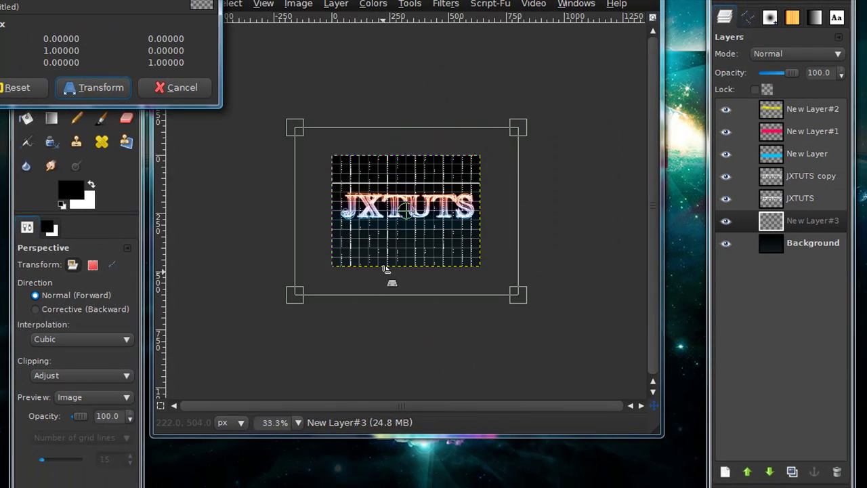
{"action": "scroll", "coordinate": [384, 270], "scroll_direction": "down", "scroll_amount": 1}
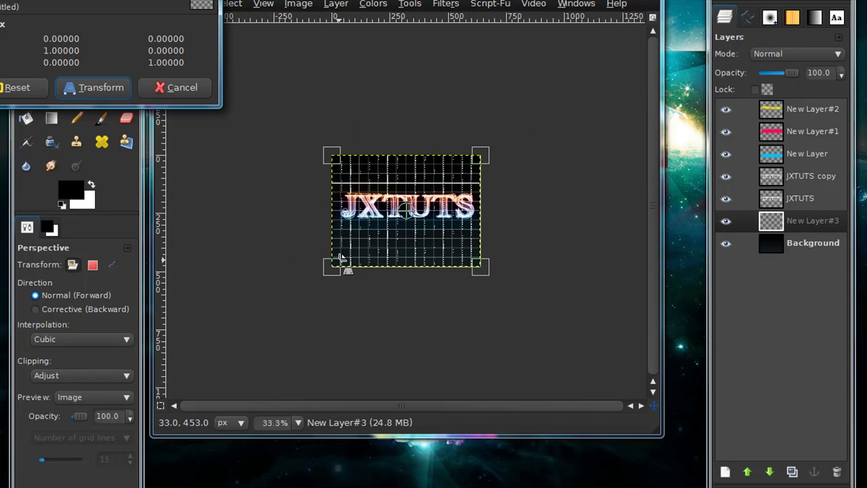
{"action": "left_click_drag", "start_coordinate": [334, 264], "coordinate": [214, 324]}
{"action": "left_click_drag", "start_coordinate": [485, 271], "coordinate": [599, 326]}
Lower and fine-tune the grid's corners into a floor trapezoid receding toward the text
{"action": "left_click_drag", "start_coordinate": [346, 162], "coordinate": [326, 229]}
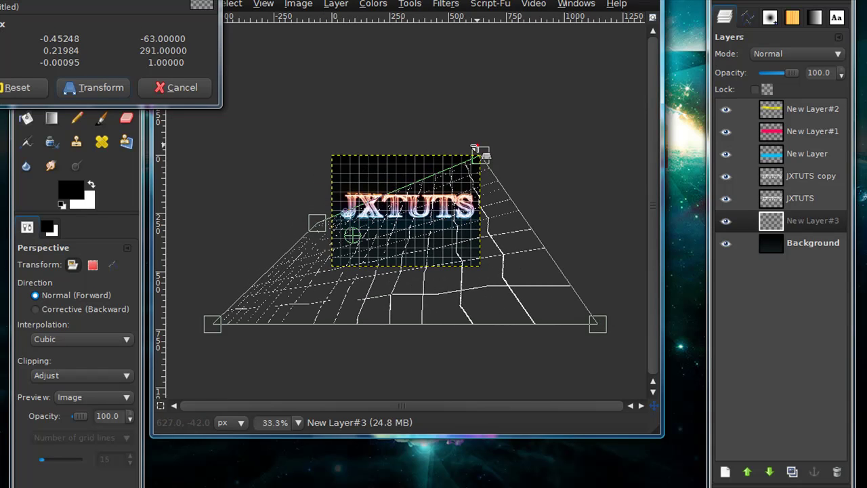
{"action": "left_click_drag", "start_coordinate": [476, 150], "coordinate": [498, 207]}
{"action": "left_click_drag", "start_coordinate": [325, 229], "coordinate": [313, 216]}
{"action": "left_click_drag", "start_coordinate": [218, 311], "coordinate": [200, 292]}
{"action": "left_click_drag", "start_coordinate": [612, 317], "coordinate": [618, 294]}
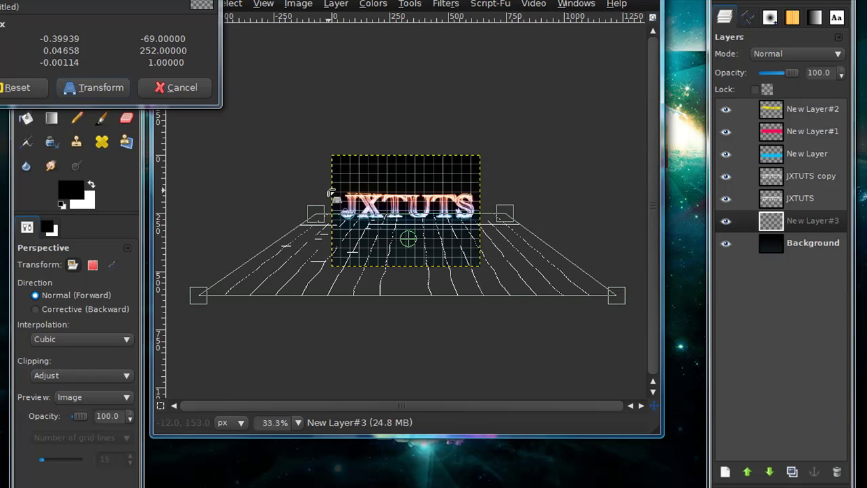
{"action": "left_click", "coordinate": [506, 214]}
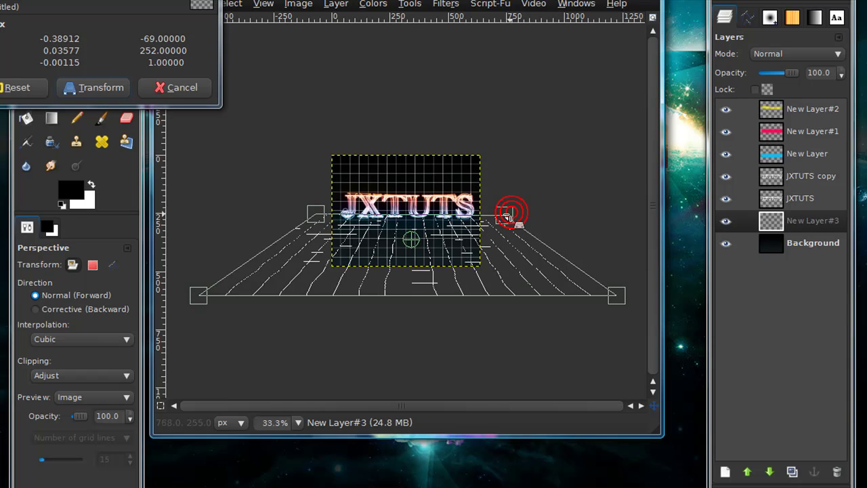
{"action": "left_click", "coordinate": [95, 89]}
{"action": "key", "text": "plus"}
{"action": "key", "text": "plus"}
{"action": "key", "text": "plus"}
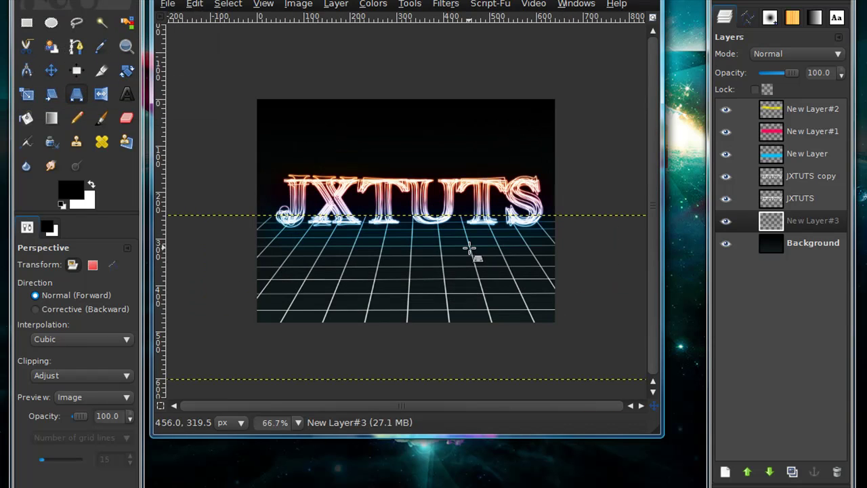
{"action": "left_click", "coordinate": [771, 54]}
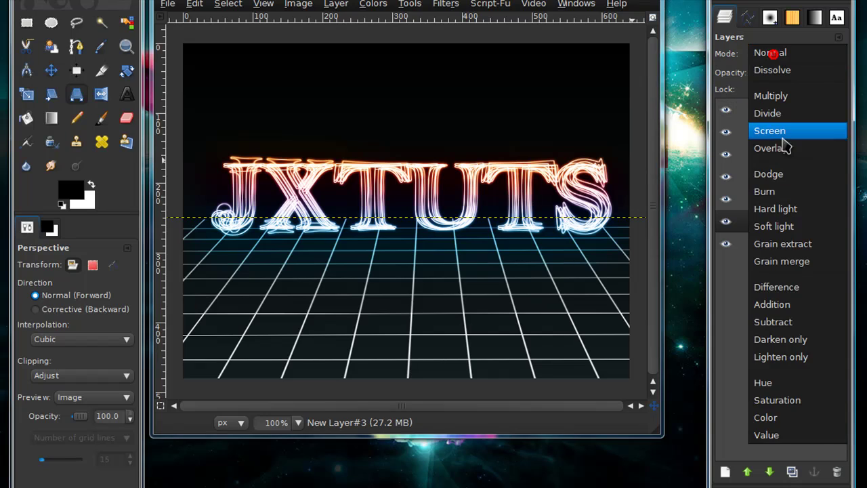
{"action": "left_click", "coordinate": [783, 145]}
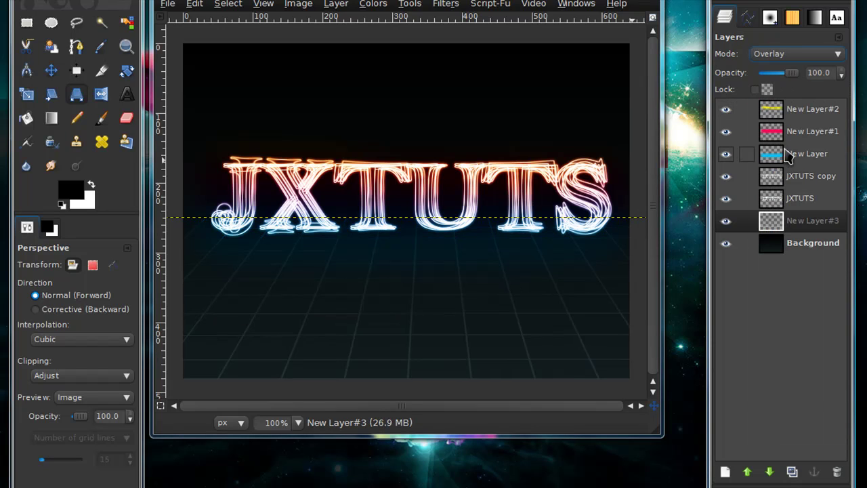
{"action": "left_click", "coordinate": [792, 472]}
{"action": "left_click", "coordinate": [792, 472]}
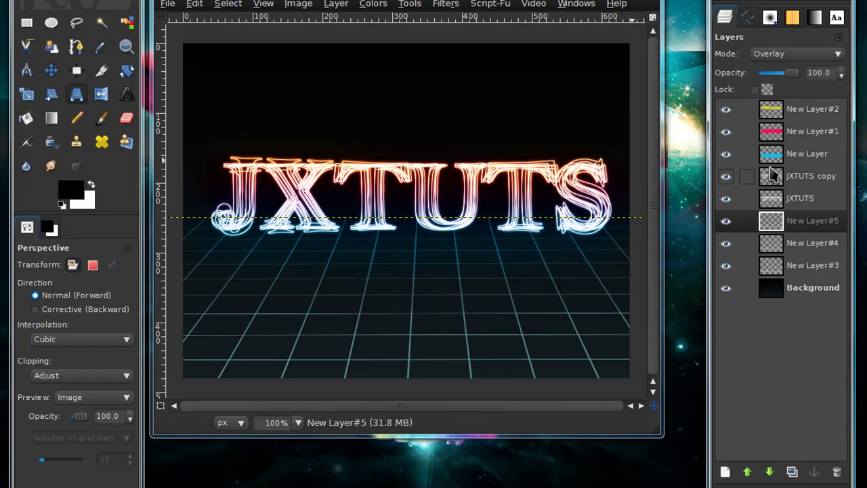
{"action": "left_click", "coordinate": [809, 177]}
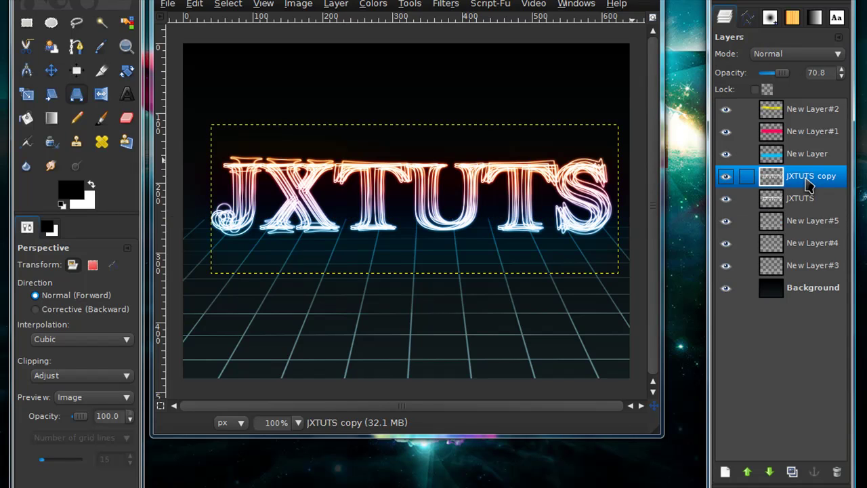
{"action": "left_click", "coordinate": [725, 177]}
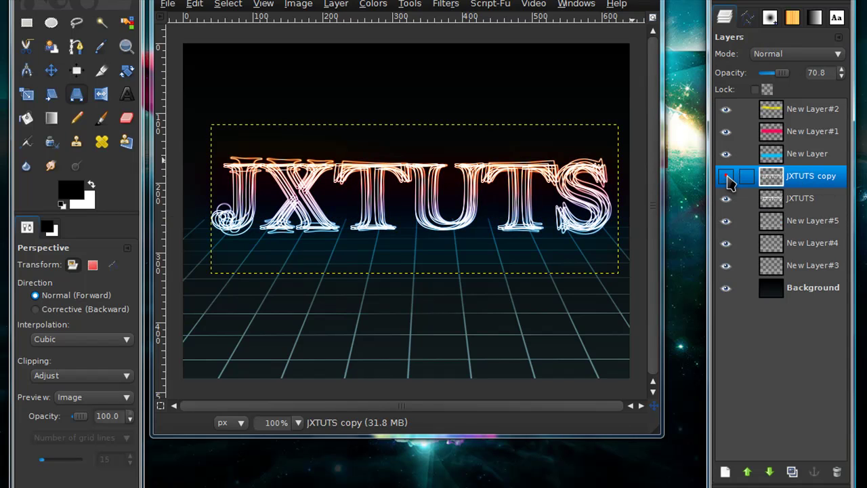
{"action": "left_click", "coordinate": [726, 177]}
{"action": "left_click", "coordinate": [726, 176]}
{"action": "left_click", "coordinate": [727, 177]}
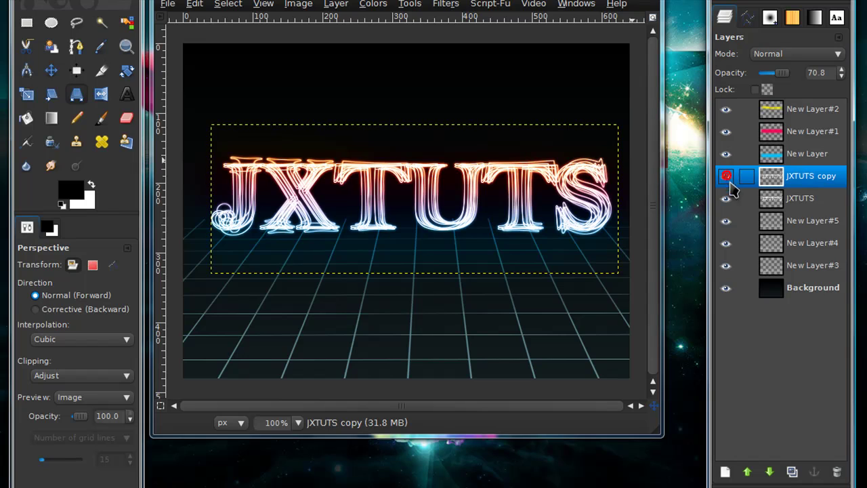
{"action": "left_click", "coordinate": [726, 199]}
{"action": "left_click", "coordinate": [729, 198]}
{"action": "left_click", "coordinate": [729, 198]}
{"action": "left_click", "coordinate": [727, 199]}
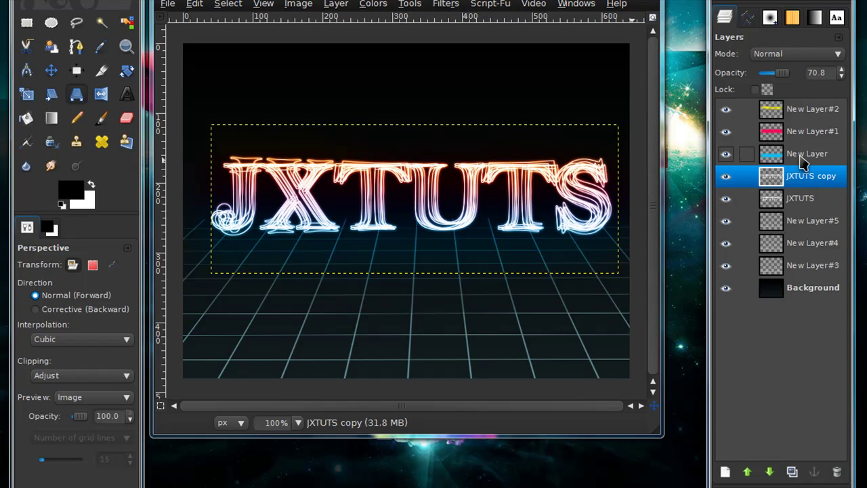
Merge JXTUTS copy down into JXTUTS and duplicate the merged layer
{"action": "right_click", "coordinate": [805, 179]}
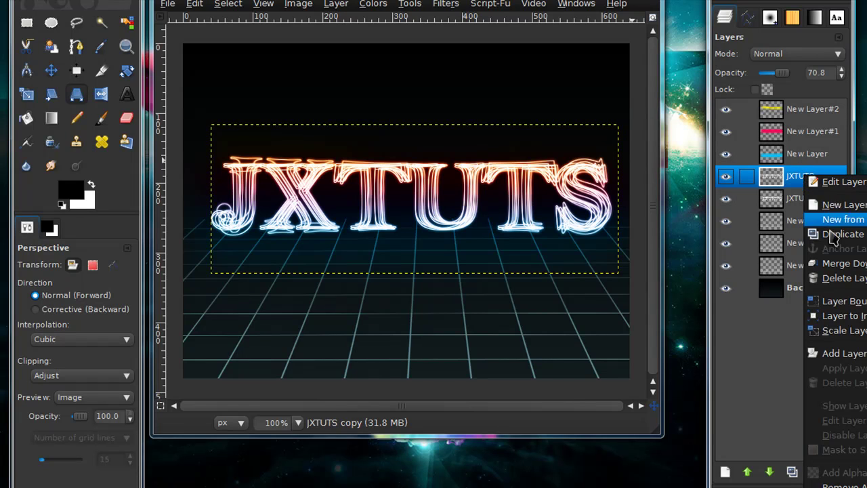
{"action": "left_click", "coordinate": [846, 264]}
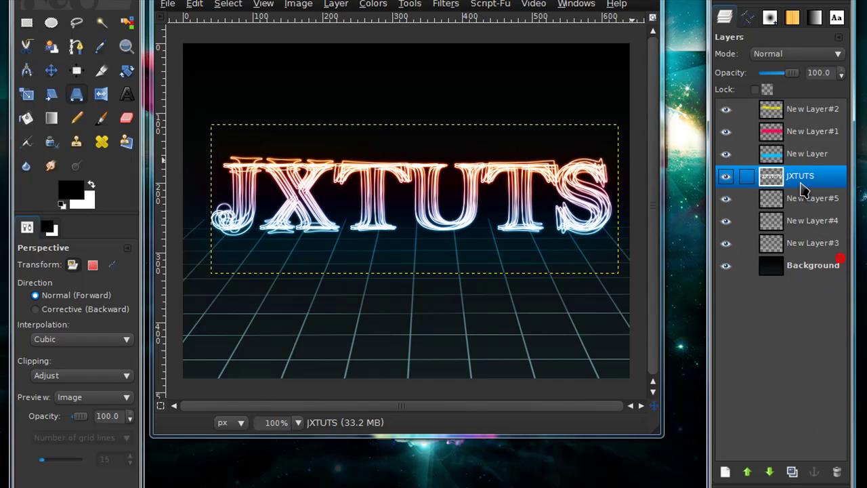
{"action": "left_click", "coordinate": [791, 472]}
Flip the JXTUTS copy vertically and move it 99 px down beneath the text
{"action": "left_click", "coordinate": [102, 98]}
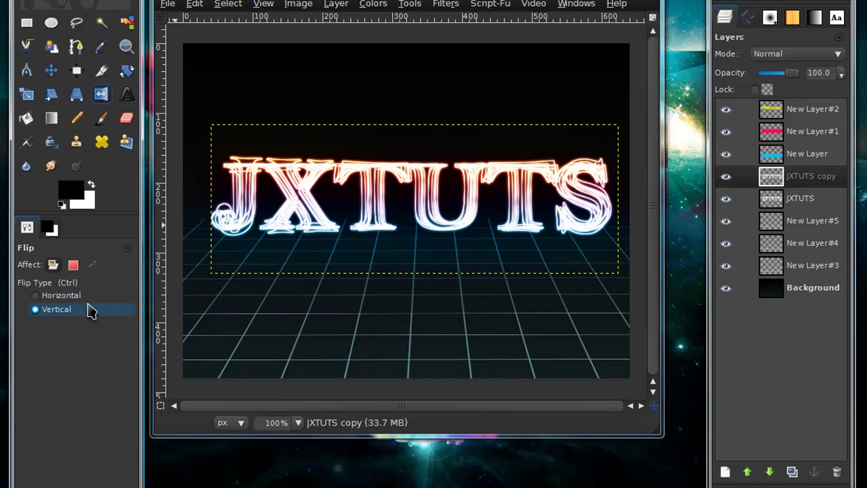
{"action": "left_click", "coordinate": [313, 188]}
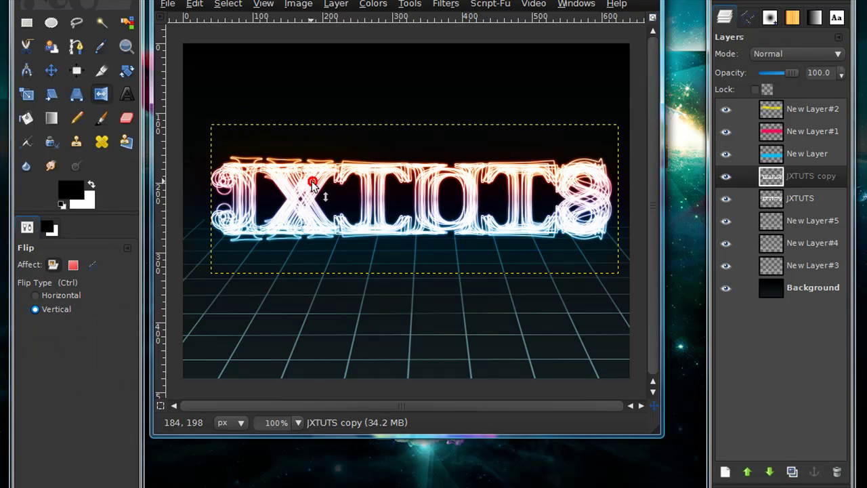
{"action": "left_click", "coordinate": [53, 71]}
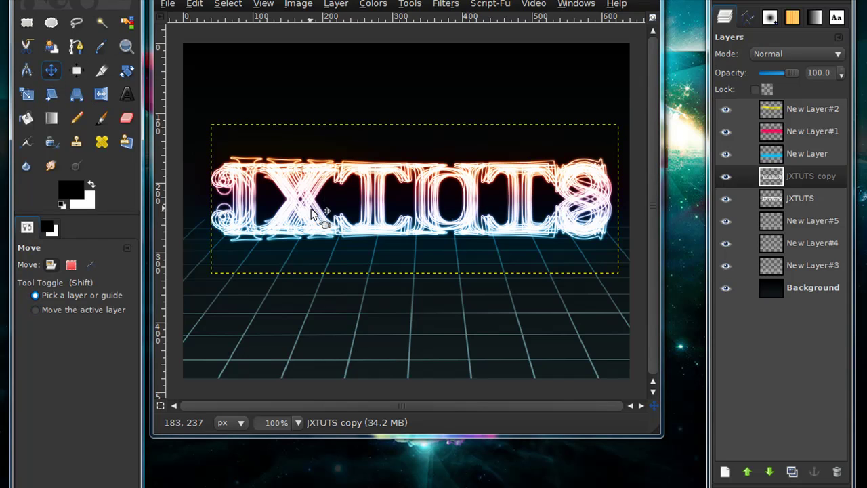
{"action": "left_click_drag", "start_coordinate": [375, 239], "coordinate": [374, 249]}
{"action": "left_click", "coordinate": [447, 241]}
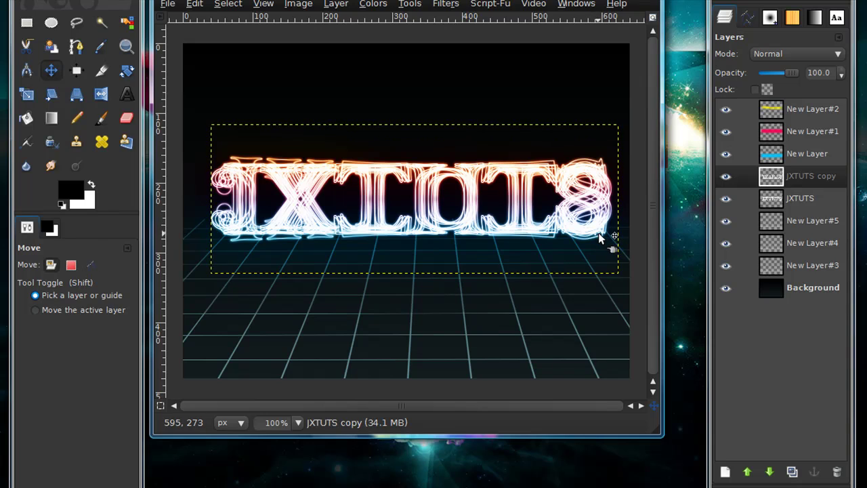
{"action": "left_click", "coordinate": [725, 154]}
{"action": "left_click_drag", "start_coordinate": [601, 239], "coordinate": [599, 306]}
{"action": "left_click", "coordinate": [725, 154]}
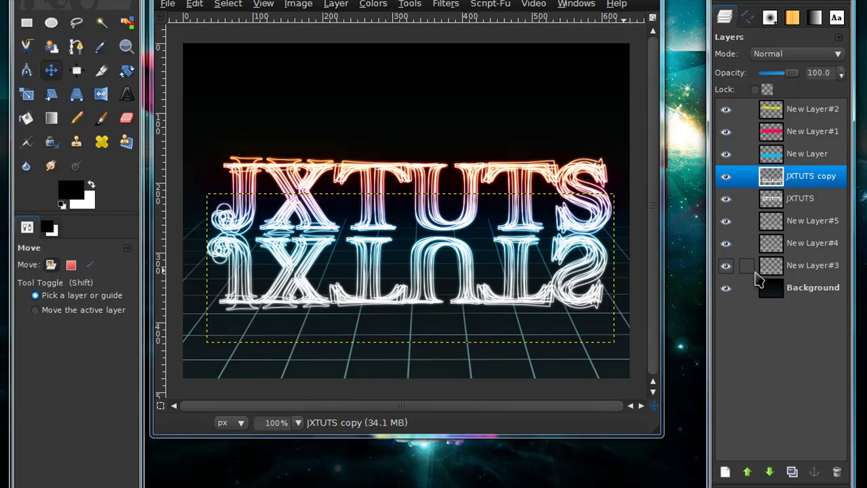
Add a white layer mask to the JXTUTS copy
{"action": "right_click", "coordinate": [788, 176]}
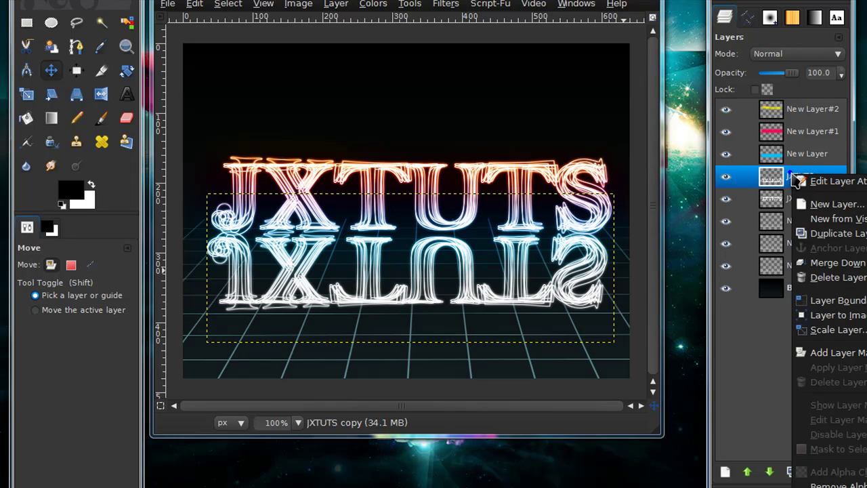
{"action": "left_click", "coordinate": [839, 351]}
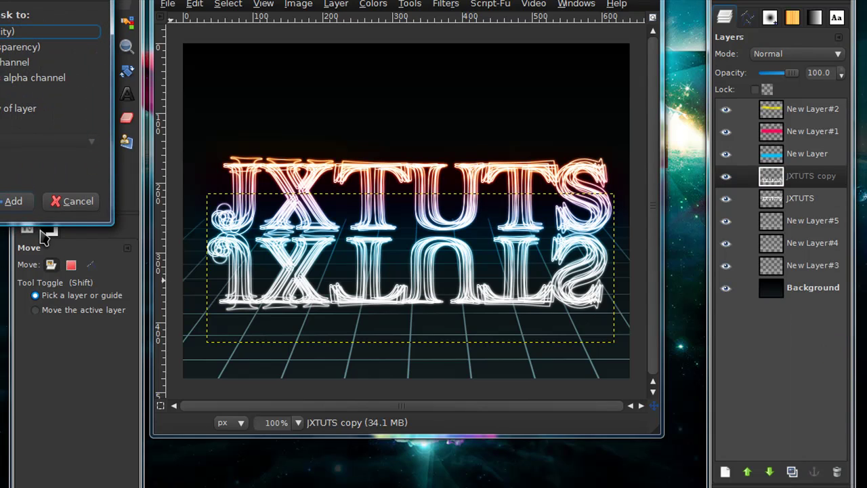
{"action": "left_click", "coordinate": [24, 202]}
Draw an upward FG to Transparent gradient on the mask so the reflection fades out
{"action": "left_click", "coordinate": [52, 120]}
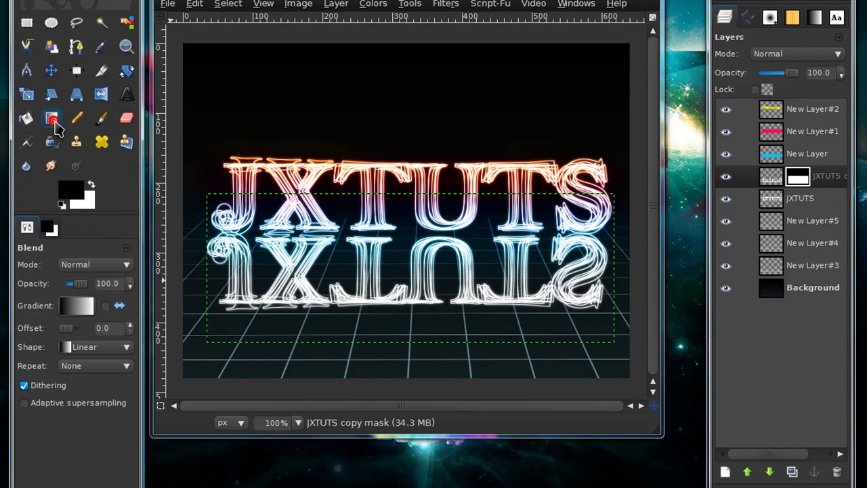
{"action": "left_click", "coordinate": [82, 305]}
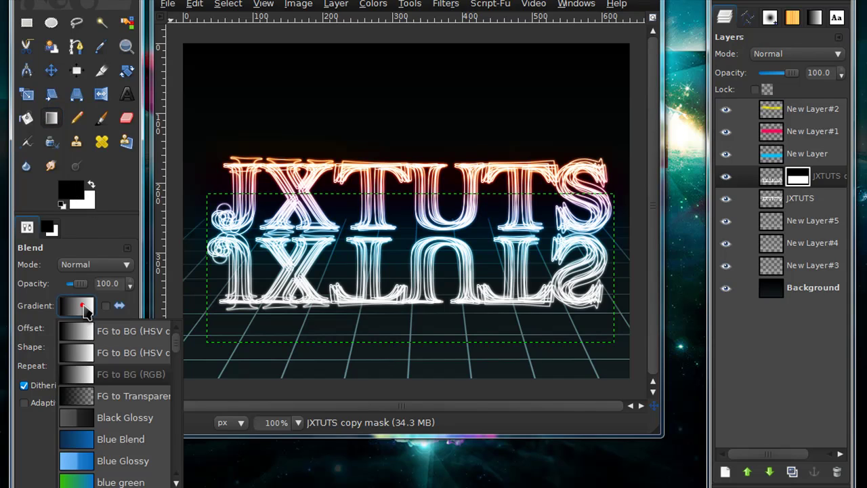
{"action": "left_click", "coordinate": [105, 398]}
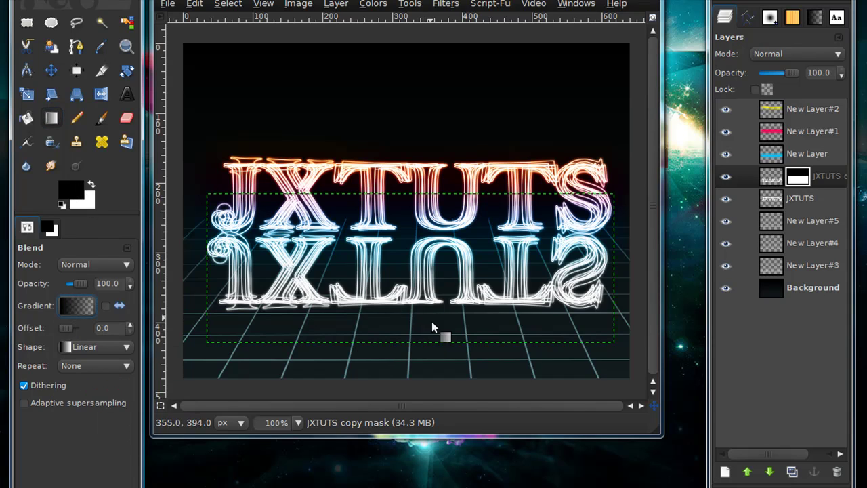
{"action": "left_click_drag", "start_coordinate": [432, 317], "coordinate": [434, 267]}
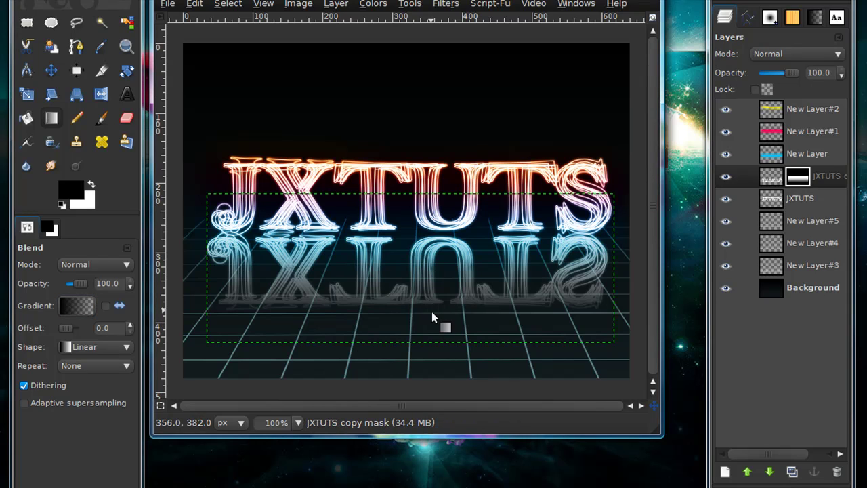
{"action": "left_click_drag", "start_coordinate": [430, 314], "coordinate": [430, 214]}
{"action": "left_click_drag", "start_coordinate": [427, 340], "coordinate": [430, 285]}
{"action": "left_click_drag", "start_coordinate": [437, 330], "coordinate": [439, 206]}
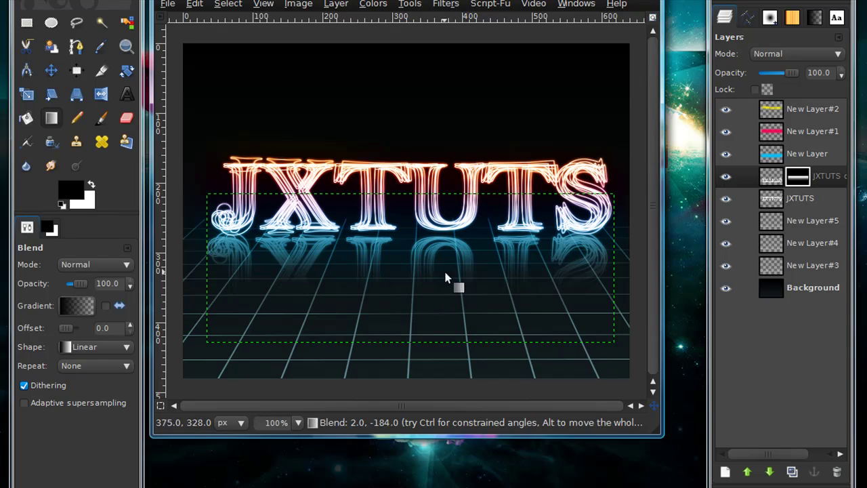
{"action": "left_click_drag", "start_coordinate": [433, 324], "coordinate": [434, 135]}
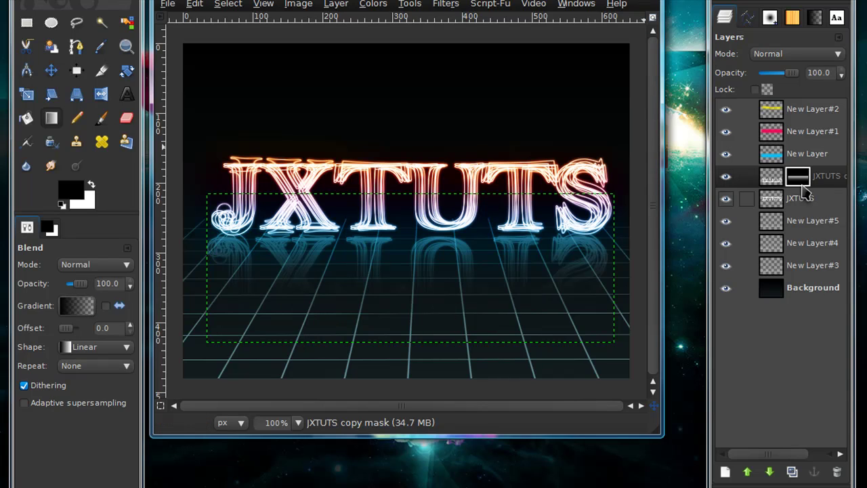
Apply the JXTUTS copy's layer mask and start a perspective transform on the reflection
{"action": "right_click", "coordinate": [824, 179]}
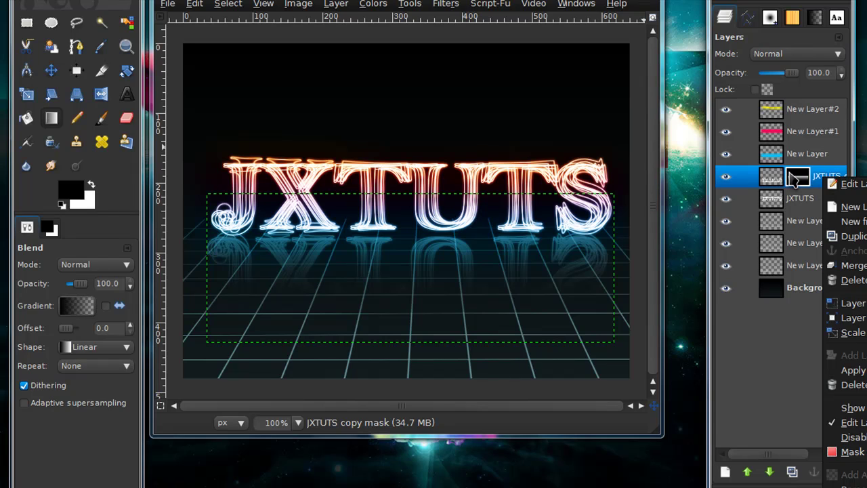
{"action": "left_click", "coordinate": [860, 372]}
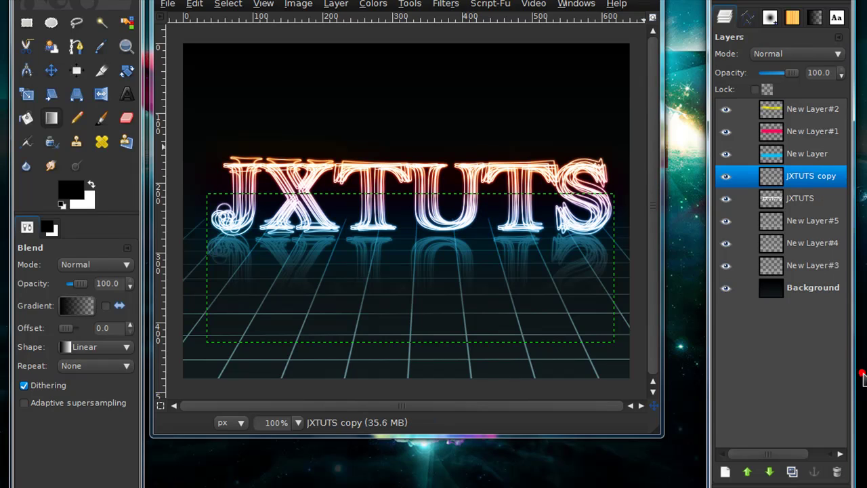
{"action": "left_click", "coordinate": [77, 95]}
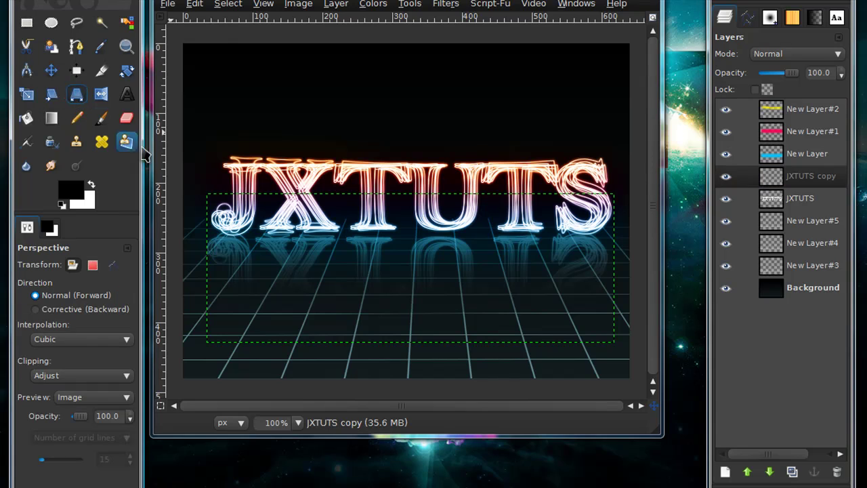
{"action": "left_click", "coordinate": [280, 280]}
Splay the reflection's corners outward in perspective and commit the transform
{"action": "left_click_drag", "start_coordinate": [216, 340], "coordinate": [195, 348]}
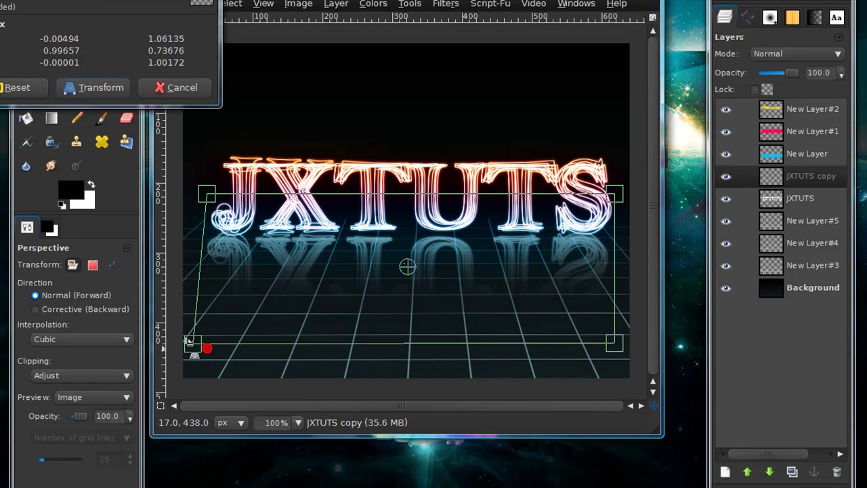
{"action": "key", "text": "minus"}
{"action": "left_click_drag", "start_coordinate": [267, 190], "coordinate": [284, 205]}
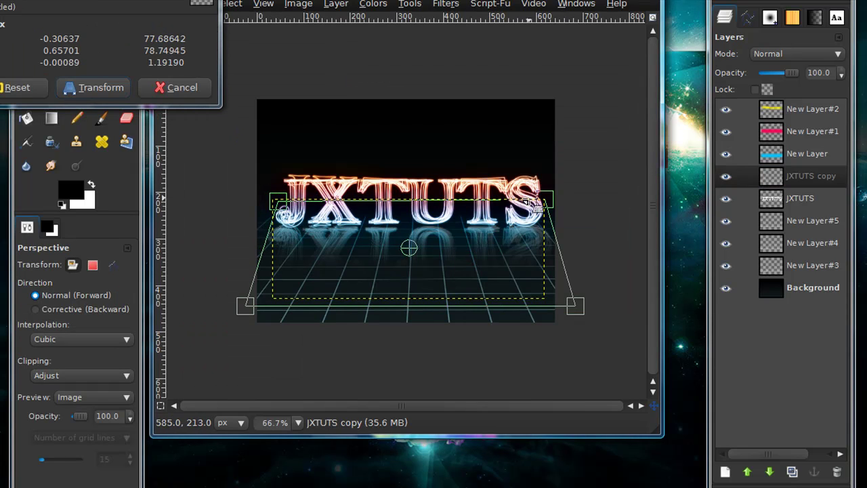
{"action": "left_click_drag", "start_coordinate": [536, 205], "coordinate": [549, 214]}
{"action": "left_click", "coordinate": [73, 92]}
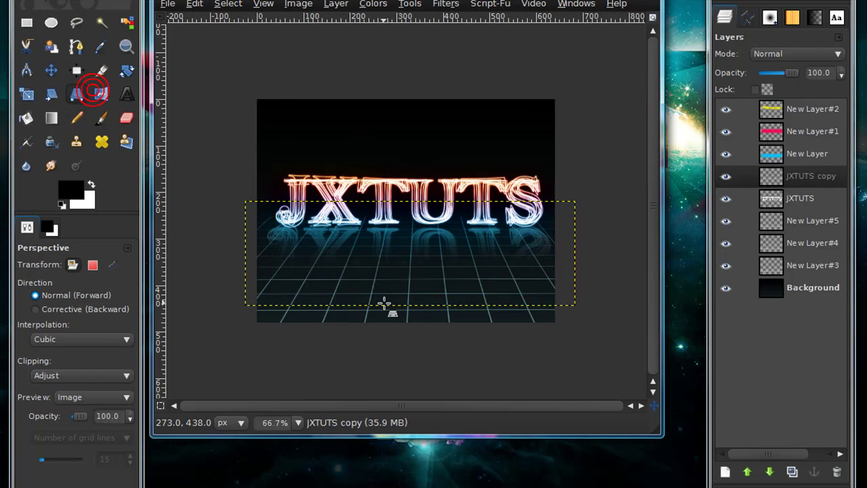
{"action": "key", "text": "1"}
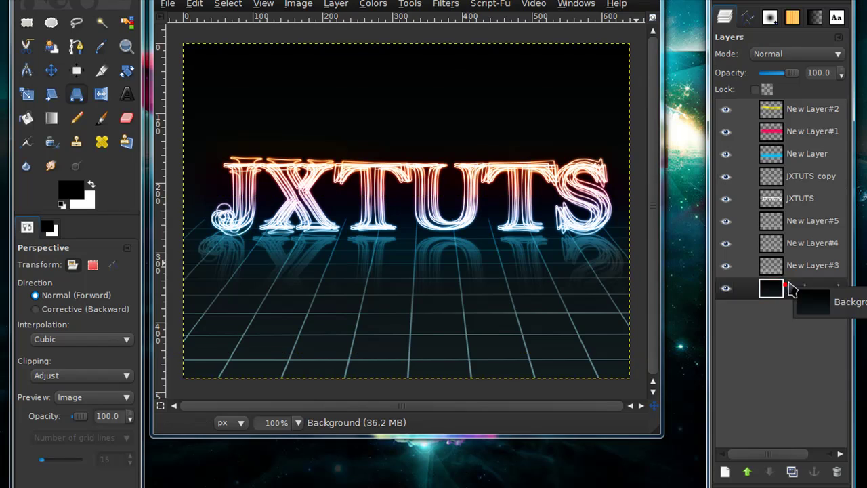